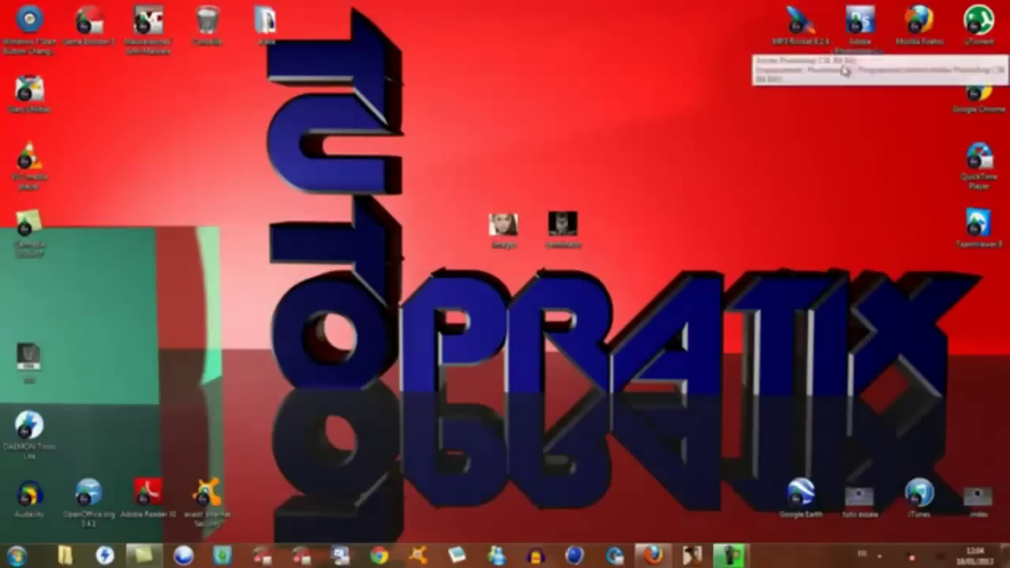
Look over the portrait and robot image files on the desktop, then launch Photoshop.
left_click_drag(456, 189, 679, 296)
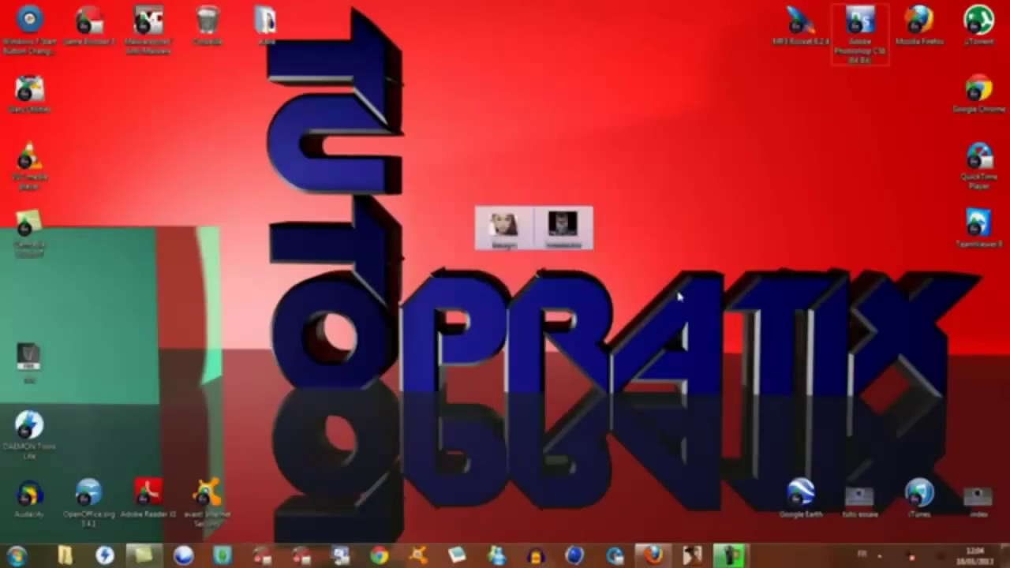
left_click(659, 279)
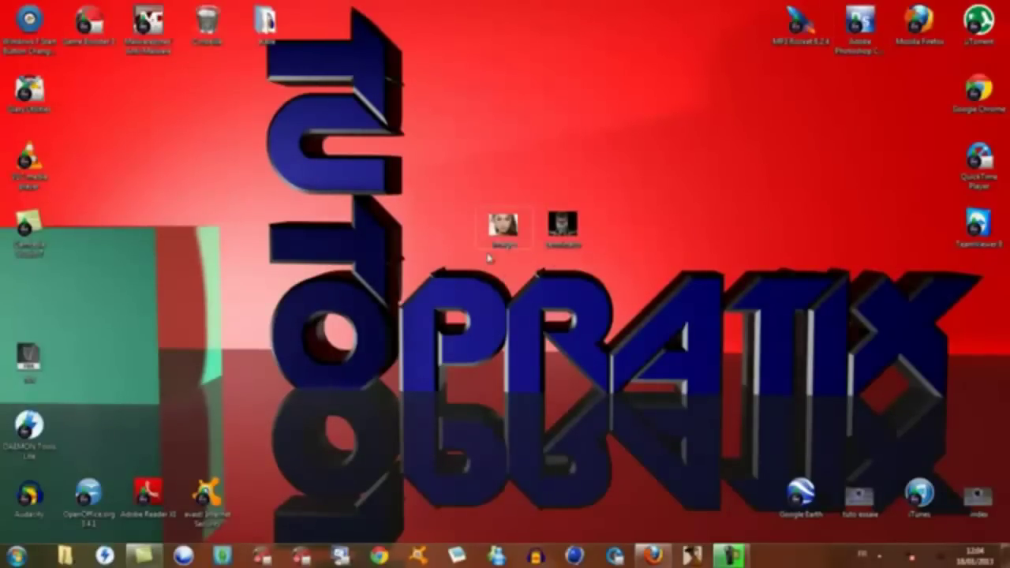
left_click(511, 243)
key("Right")
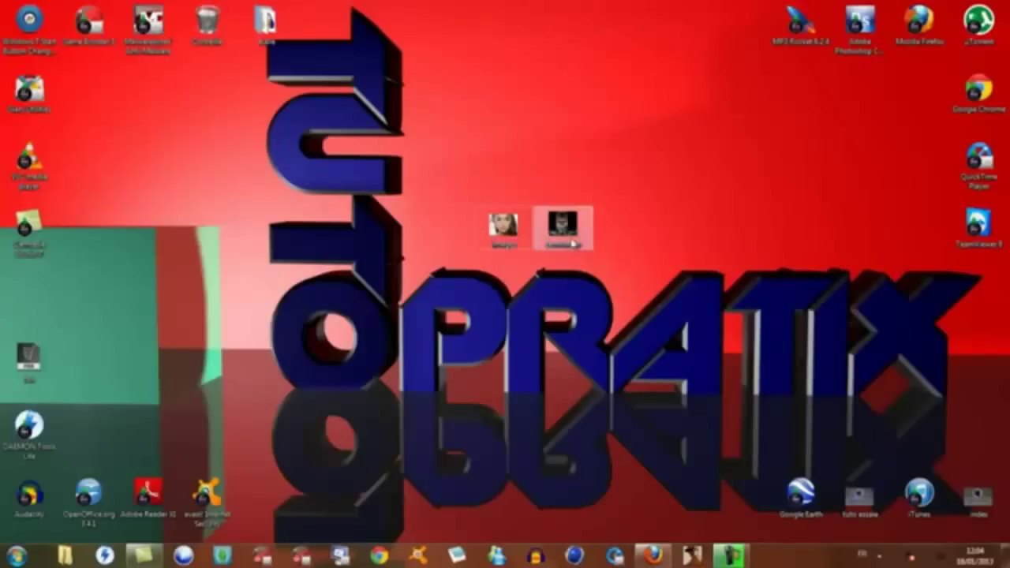
left_click(489, 247)
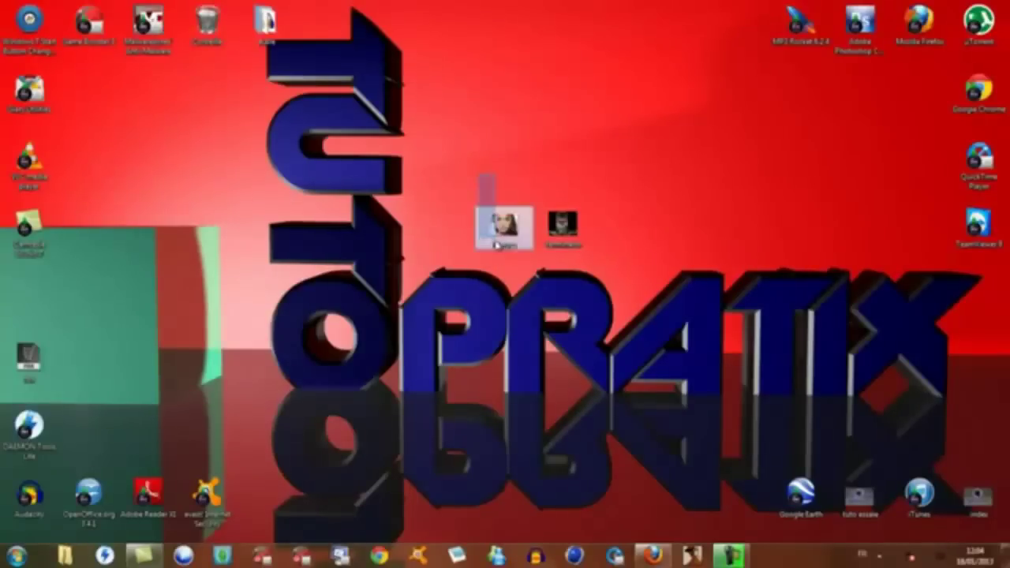
key("Right")
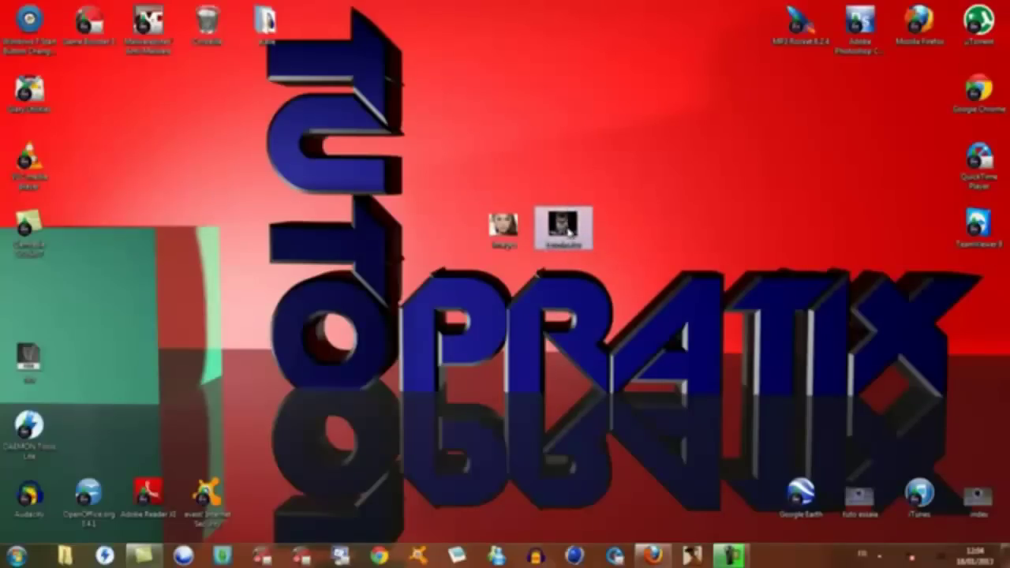
left_click(840, 48)
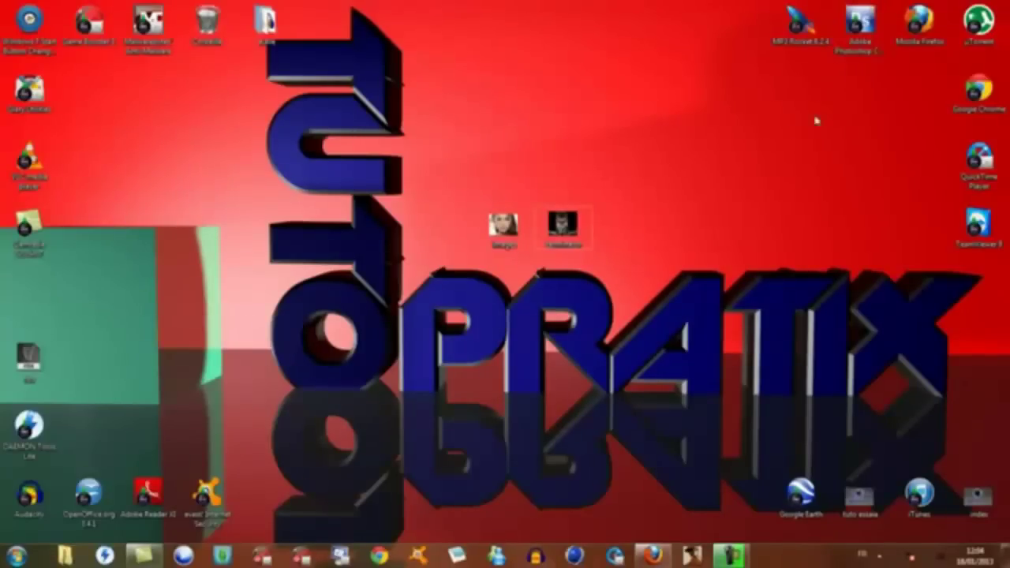
double_click(862, 40)
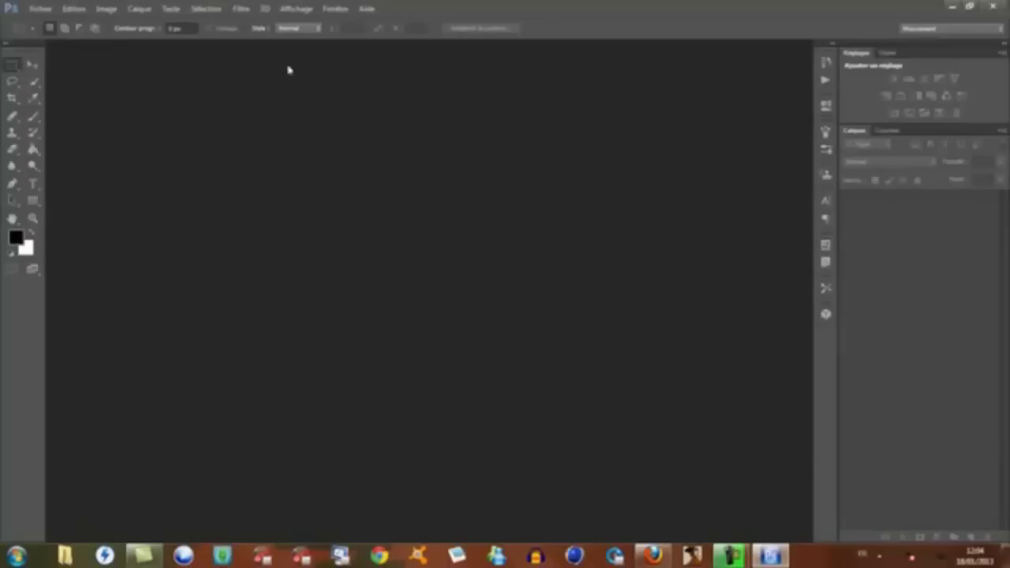
Open the portrait images.jpg from the desktop via Fichier > Ouvrir.
left_click(73, 8)
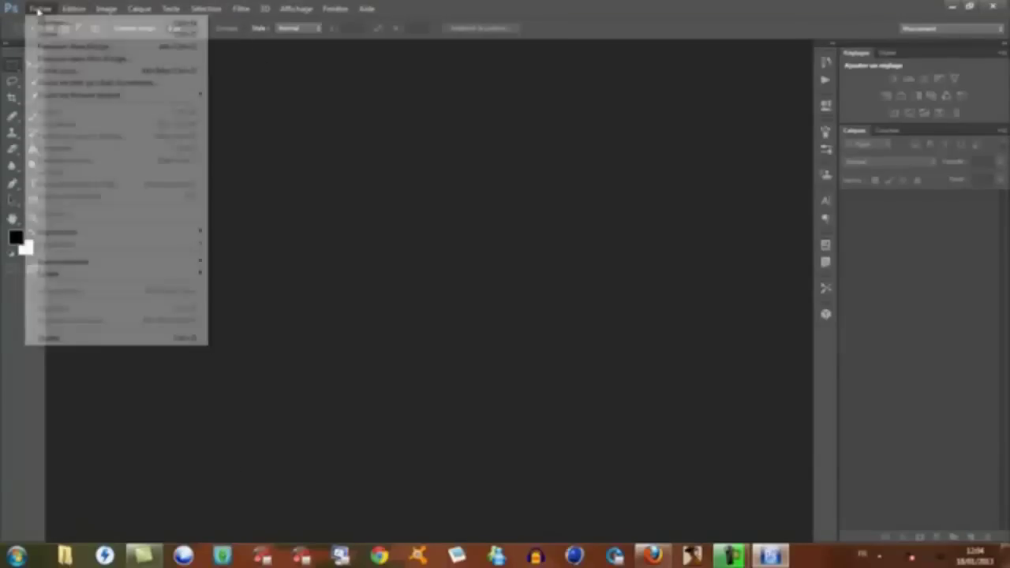
left_click(48, 33)
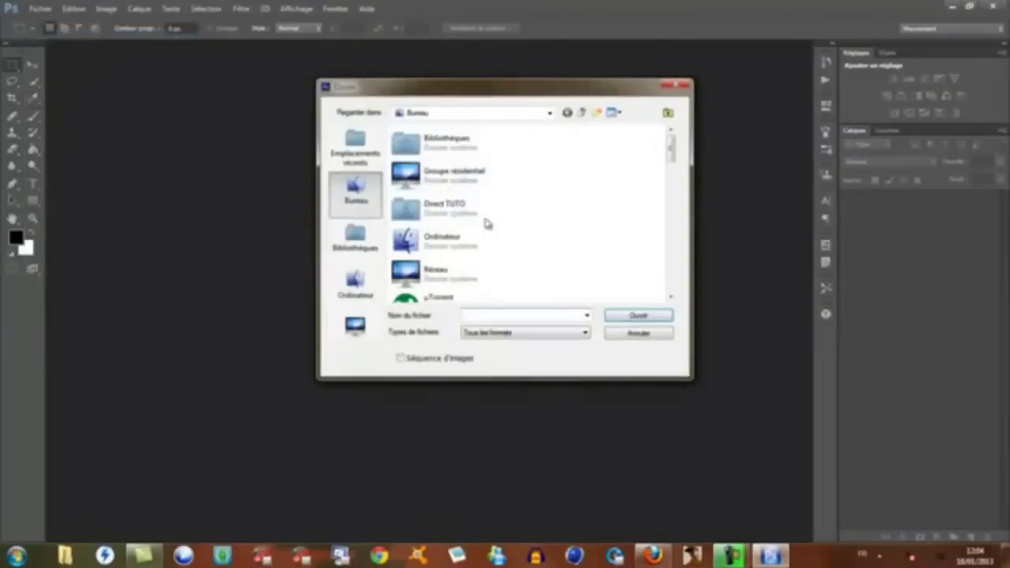
scroll(600, 180, "down", 5)
scroll(600, 180, "down", 3)
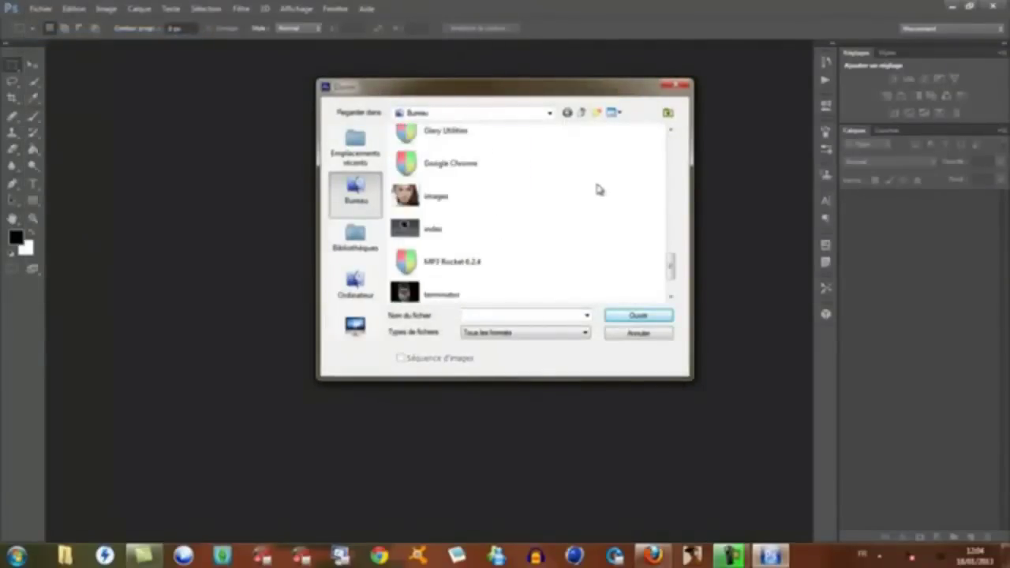
left_click(438, 204)
left_click(638, 316)
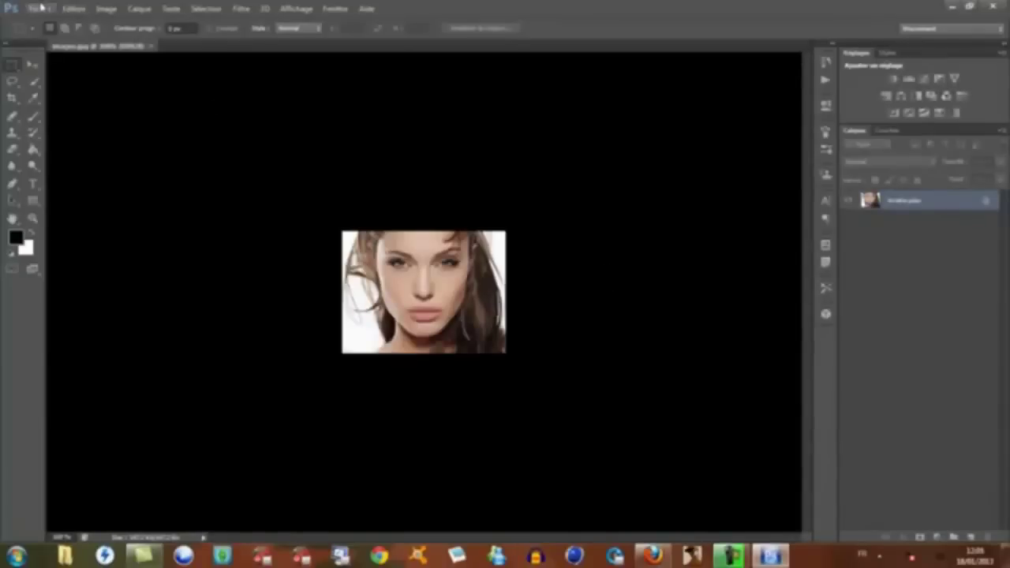
Open terminator.jpg as a second document via Fichier > Ouvrir.
left_click(40, 8)
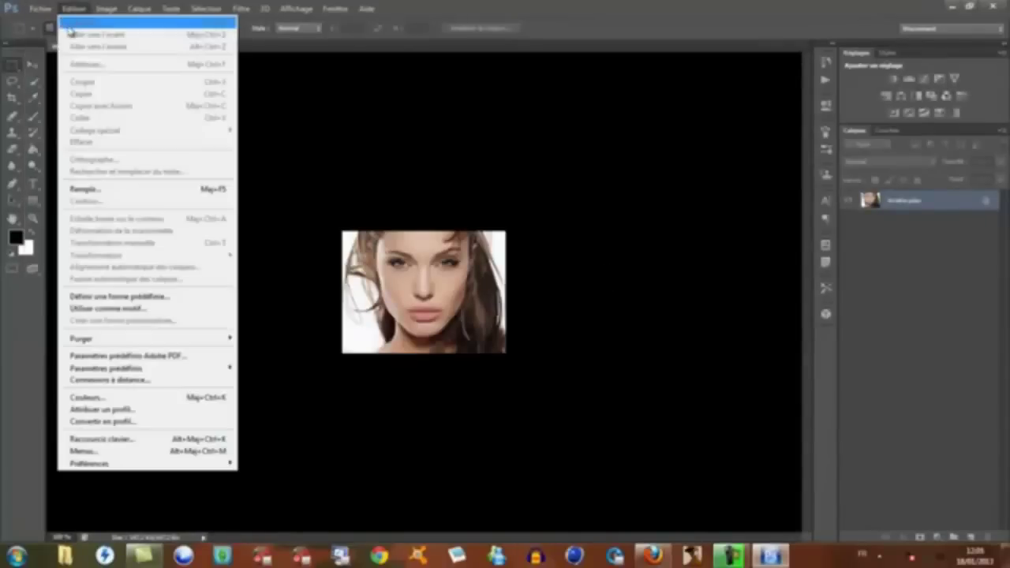
left_click(46, 35)
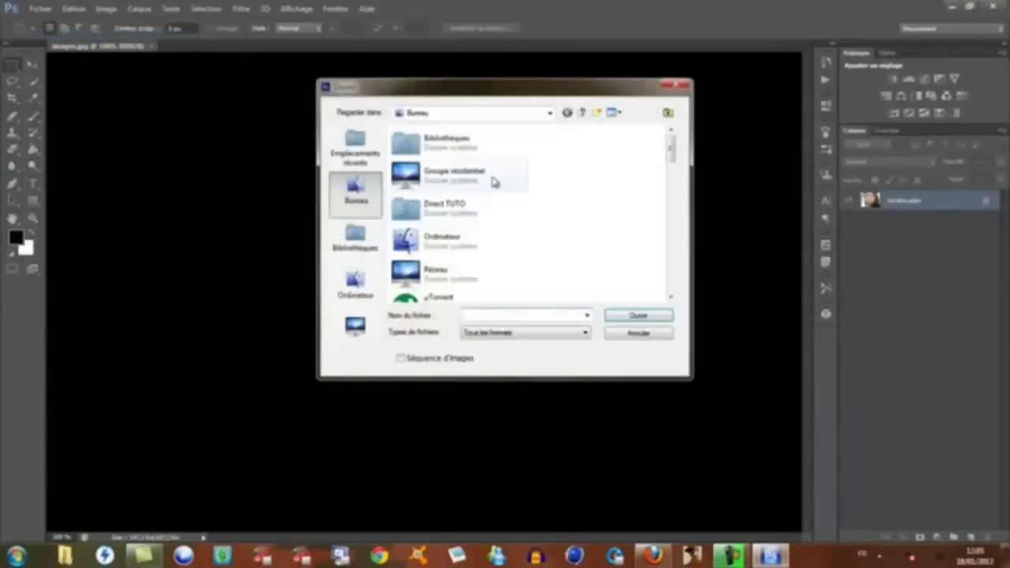
scroll(590, 194, "down", 5)
scroll(592, 193, "down", 3)
scroll(591, 193, "down", 3)
left_click(509, 218)
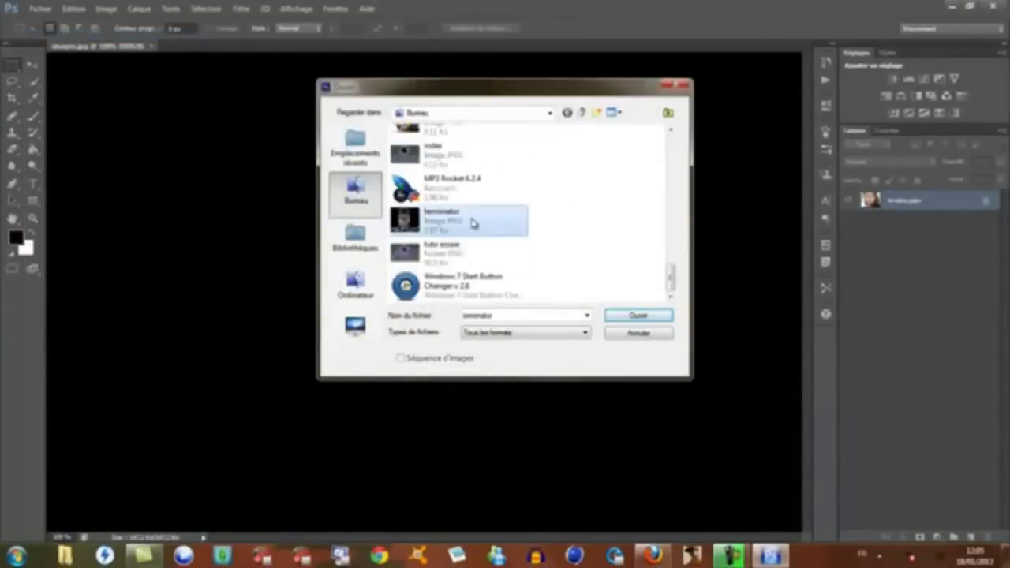
left_click(611, 315)
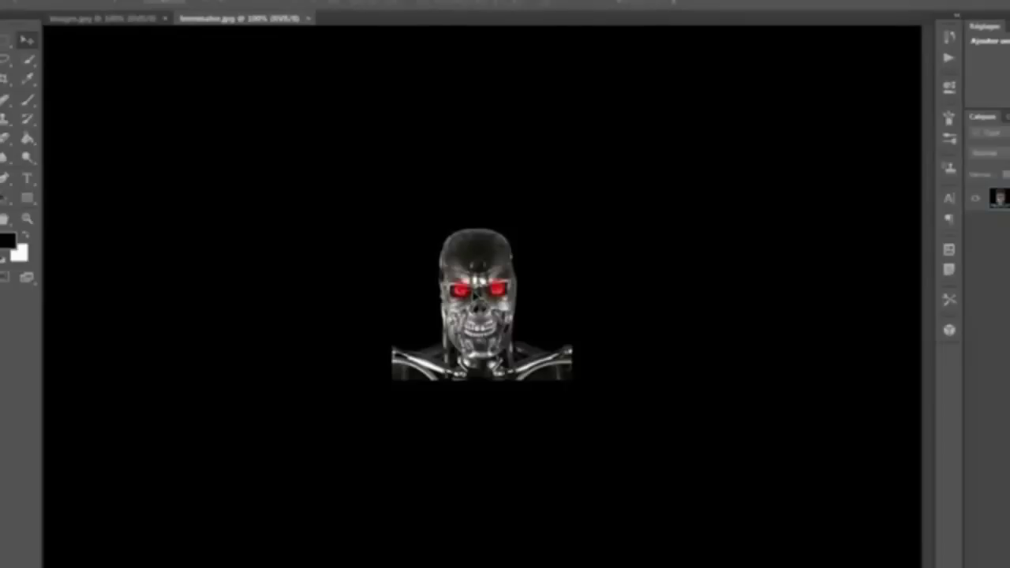
Paste the skull into images.jpg as Calque 1 and free-transform it over her face.
left_click(150, 22)
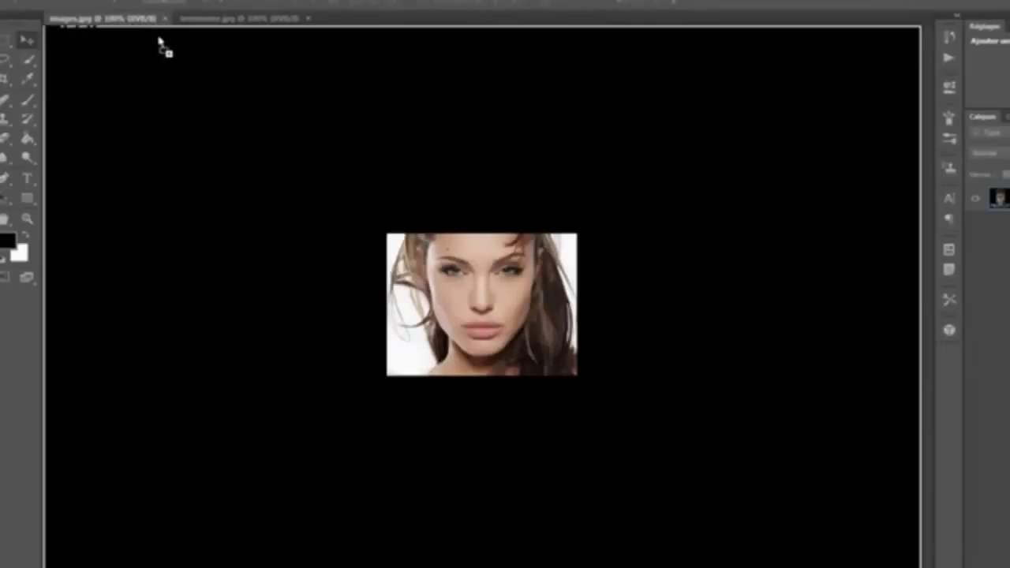
key("ctrl+v")
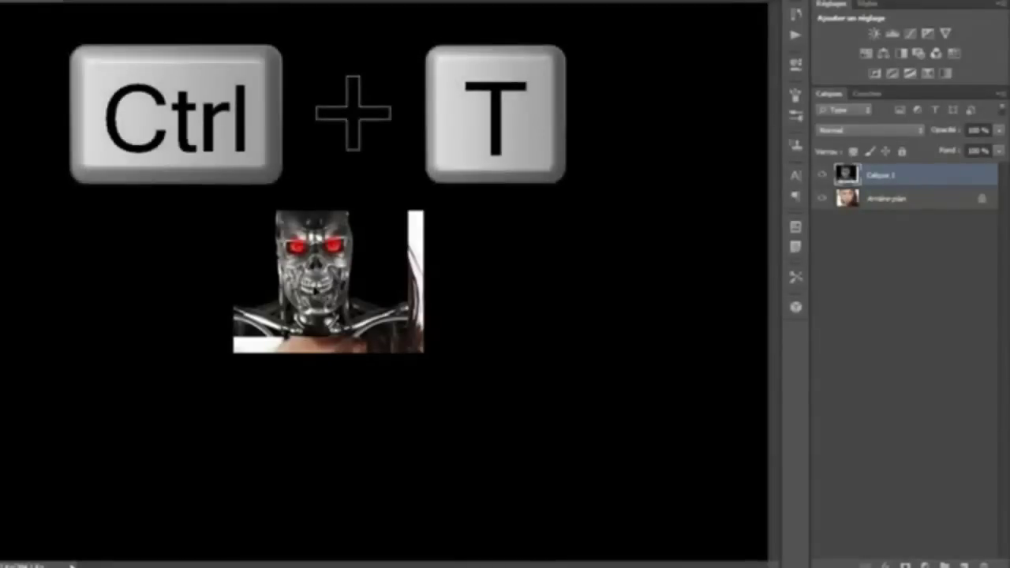
key("ctrl+t")
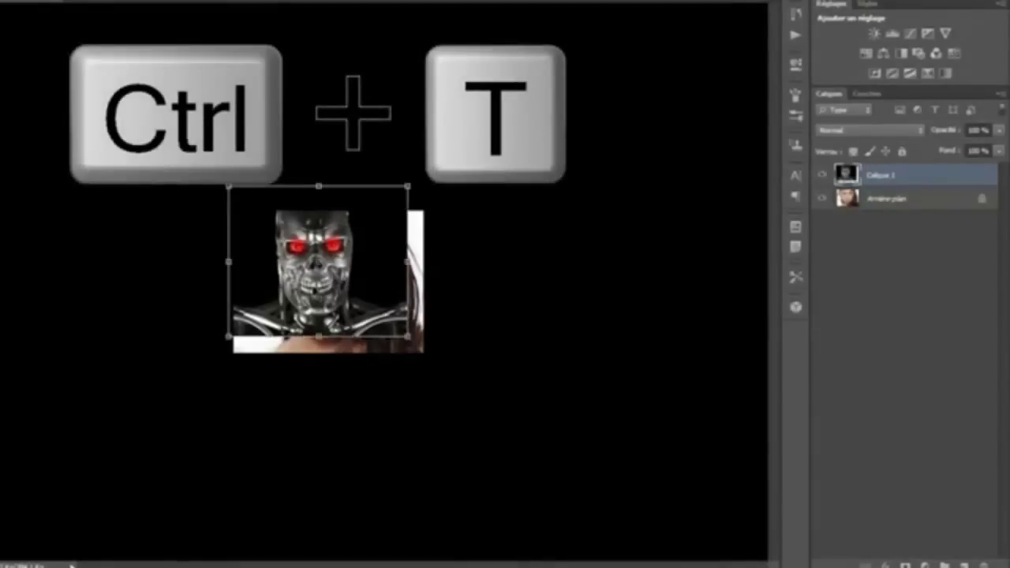
left_click_drag(327, 251, 334, 249)
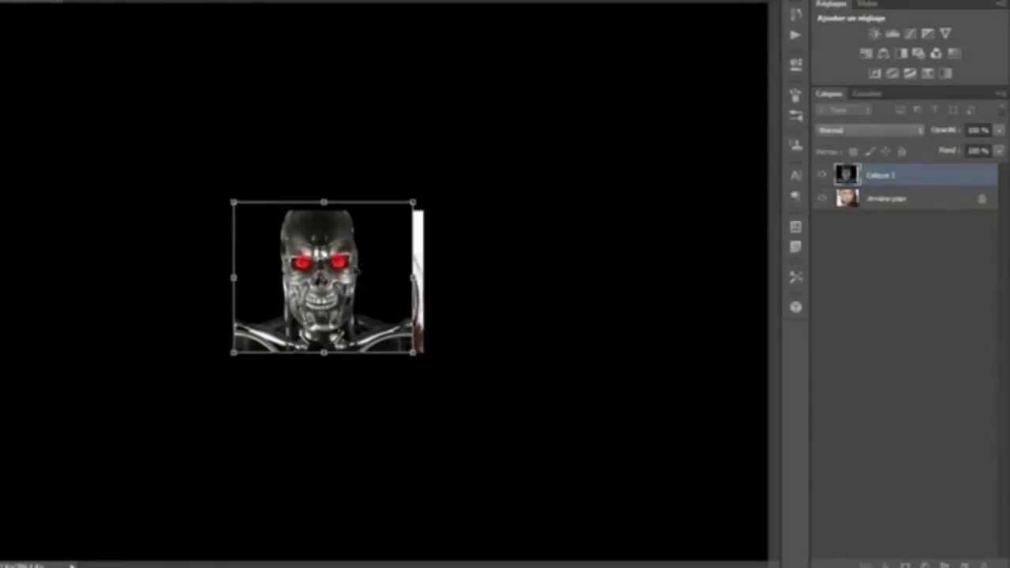
left_click_drag(363, 229, 373, 229)
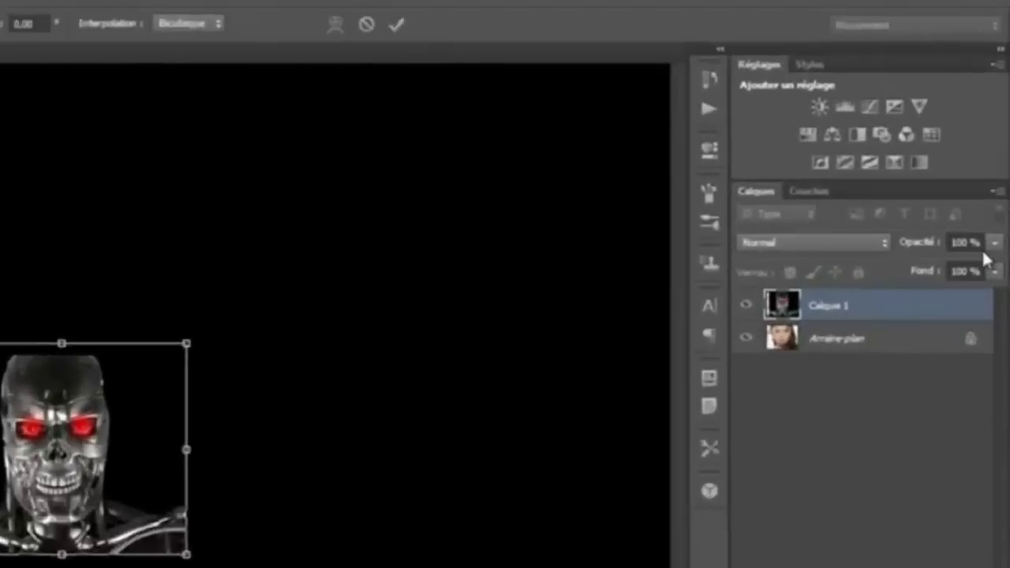
Lower Calque 1's opacity, then reposition and widen the skull over her face.
left_click(998, 130)
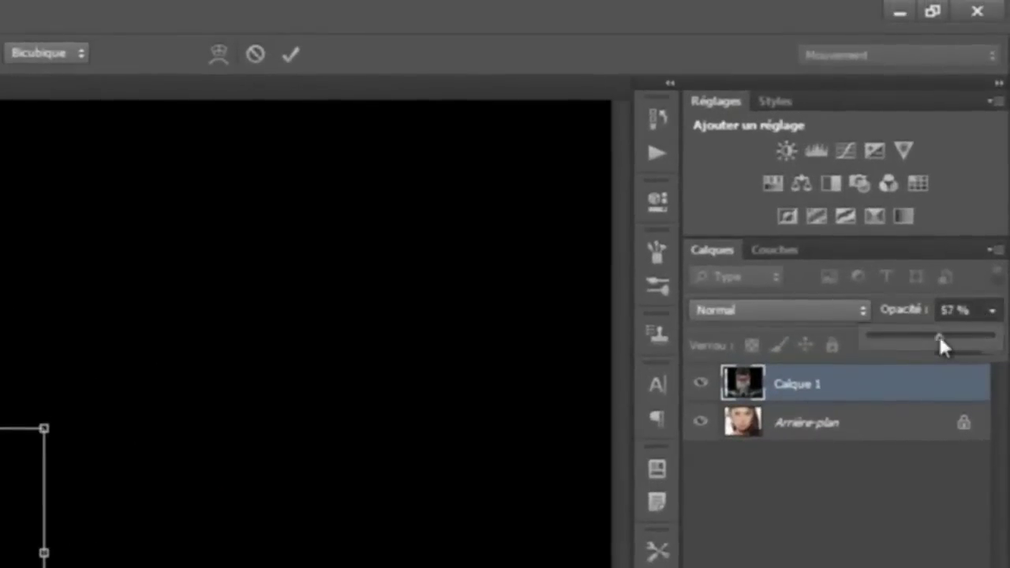
left_click_drag(939, 336, 953, 338)
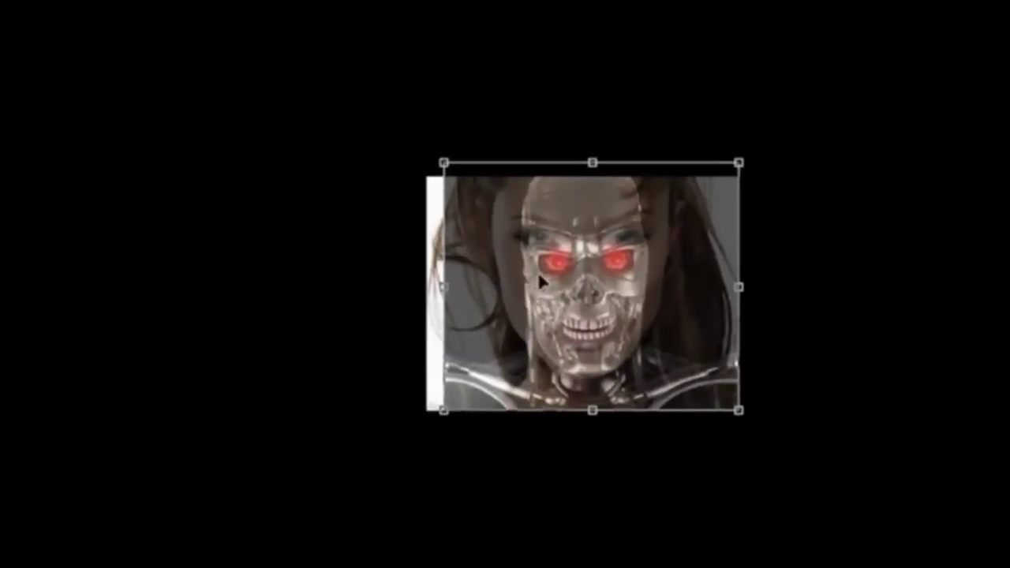
left_click_drag(605, 285, 589, 277)
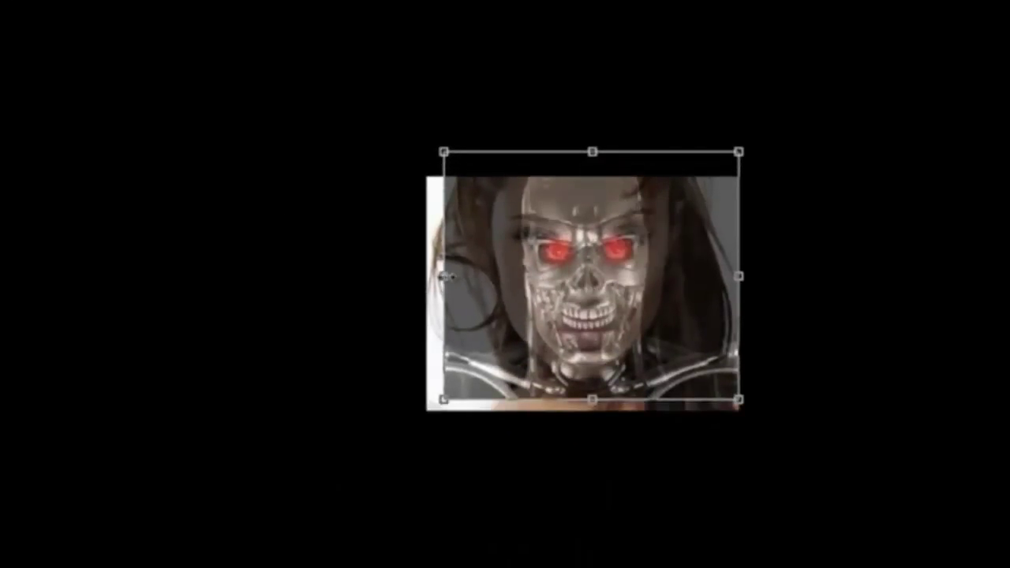
mouse_move(444, 276)
left_mouse_down()
mouse_move(378, 276)
mouse_move(426, 276)
left_mouse_up()
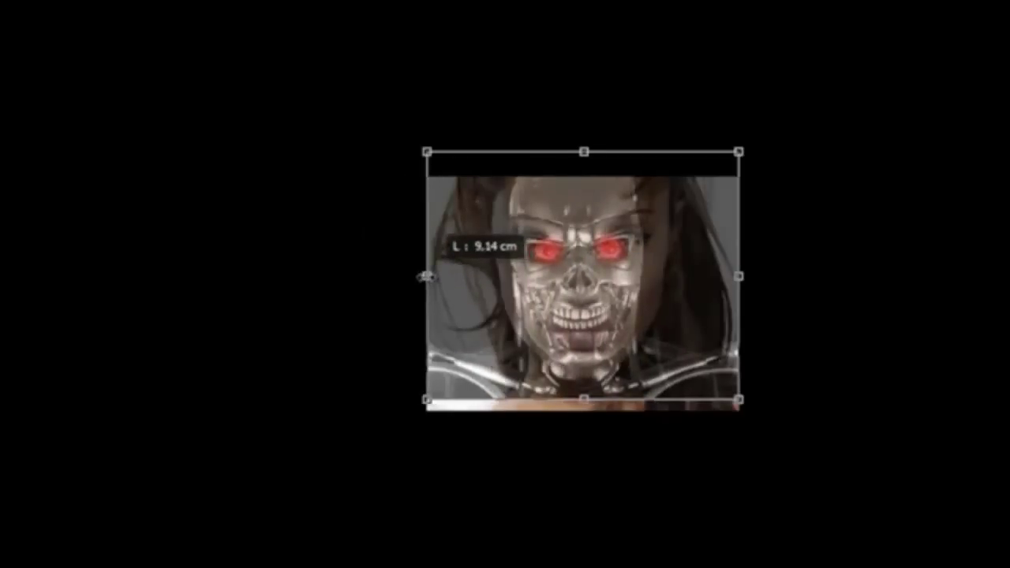
left_click_drag(740, 275, 757, 275)
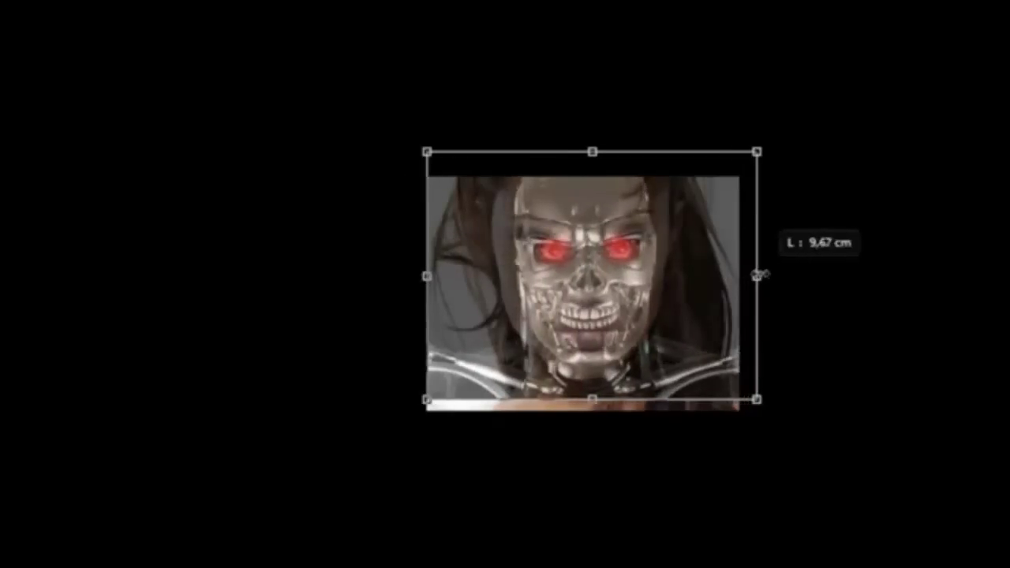
mouse_move(427, 276)
left_mouse_down()
mouse_move(388, 277)
mouse_move(397, 276)
left_mouse_up()
left_click_drag(560, 297, 562, 290)
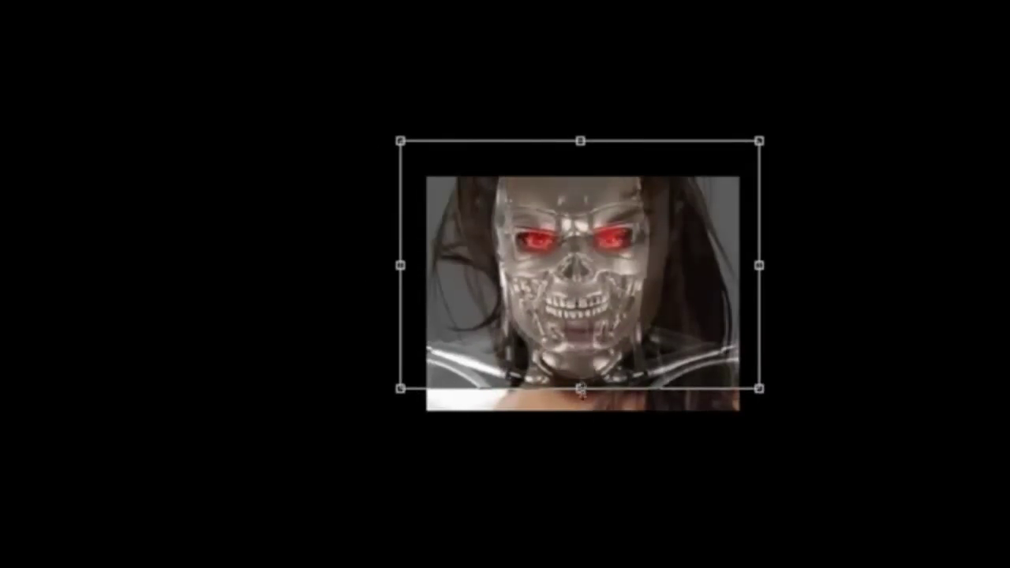
Stretch the skull taller up and down to fit, then set opacity to 100%.
left_click_drag(580, 389, 581, 434)
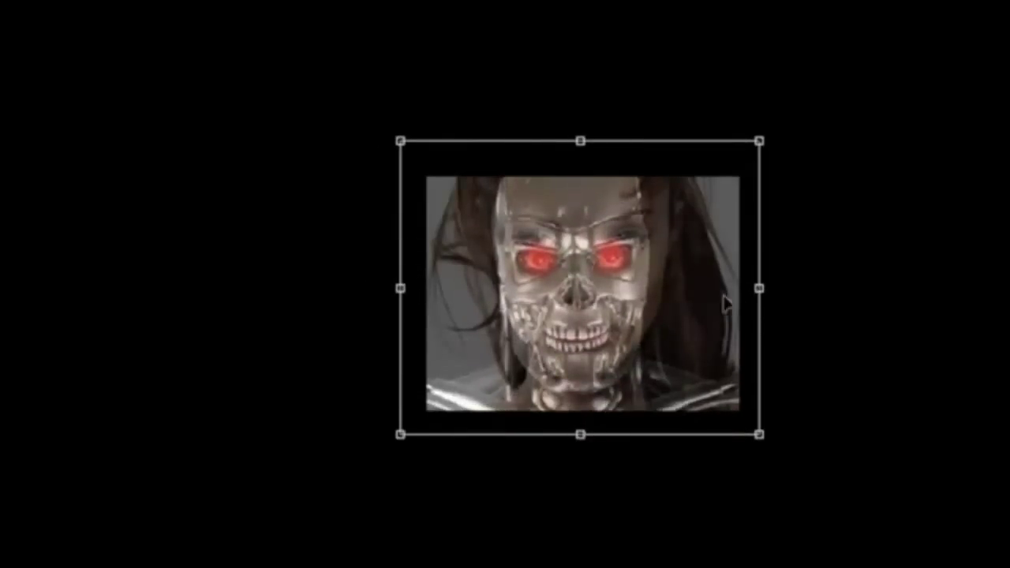
left_click_drag(769, 289, 782, 289)
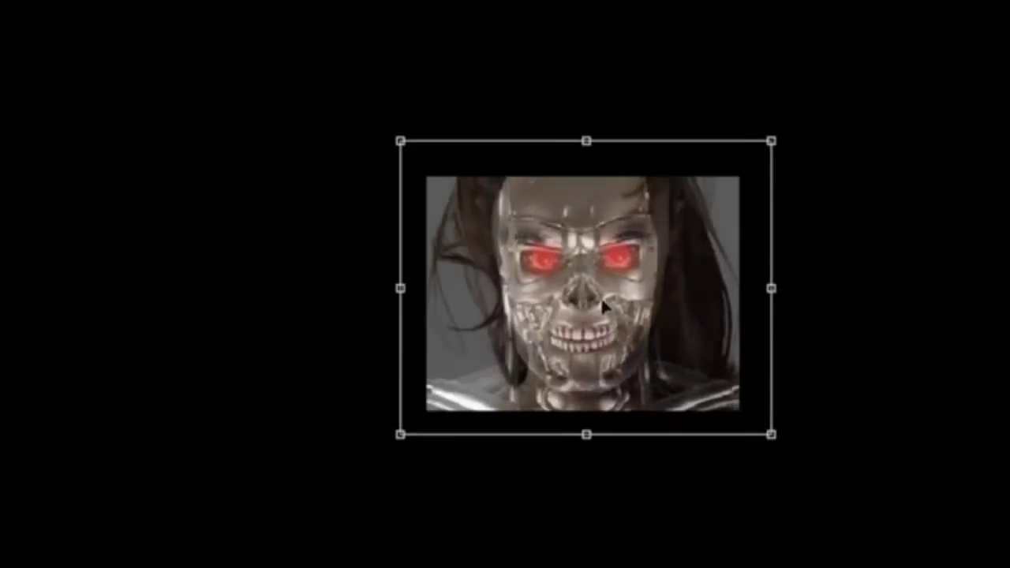
left_click_drag(600, 296, 600, 282)
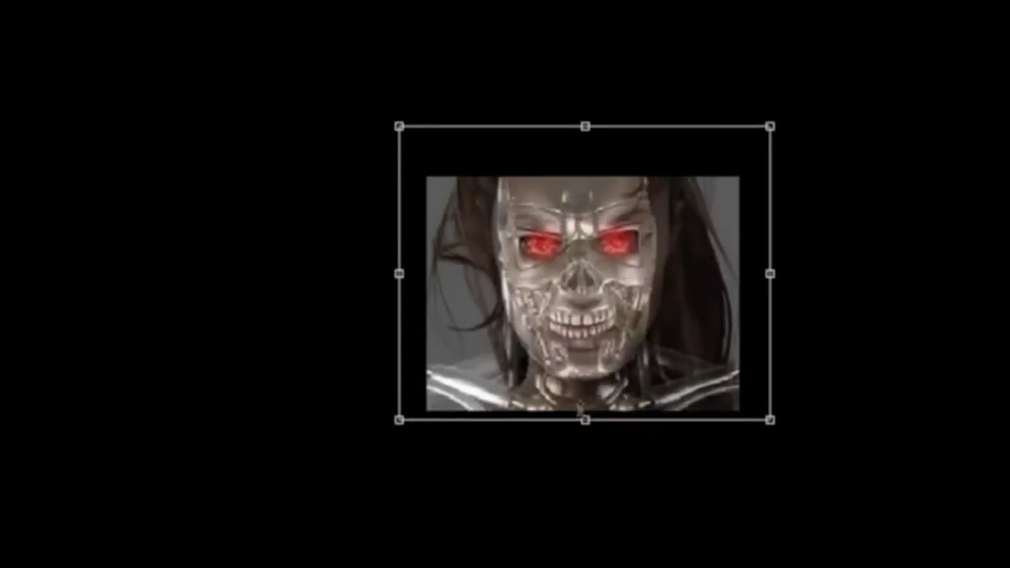
mouse_move(584, 419)
left_mouse_down()
mouse_move(586, 454)
mouse_move(586, 442)
left_mouse_up()
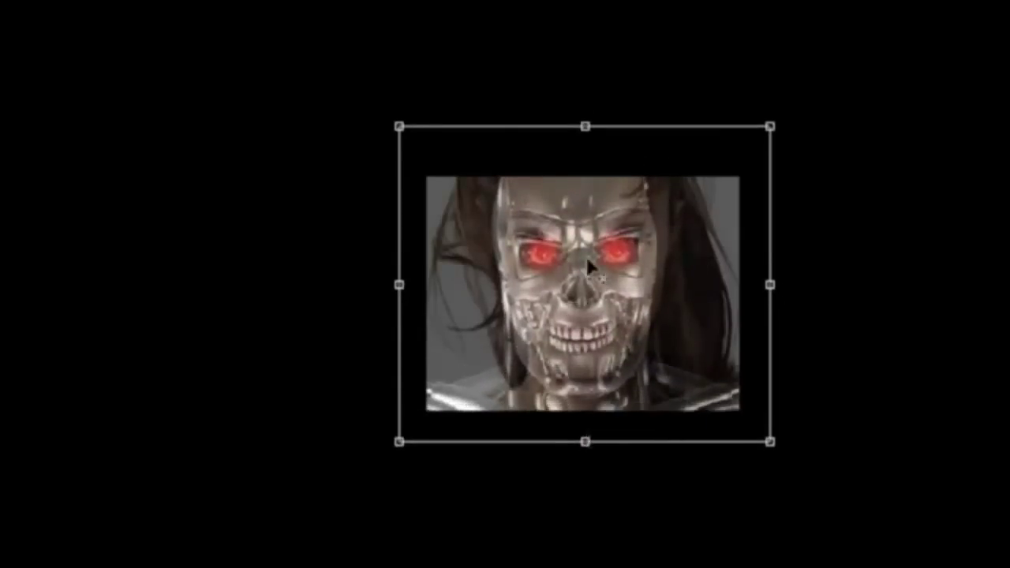
left_click_drag(592, 128, 592, 103)
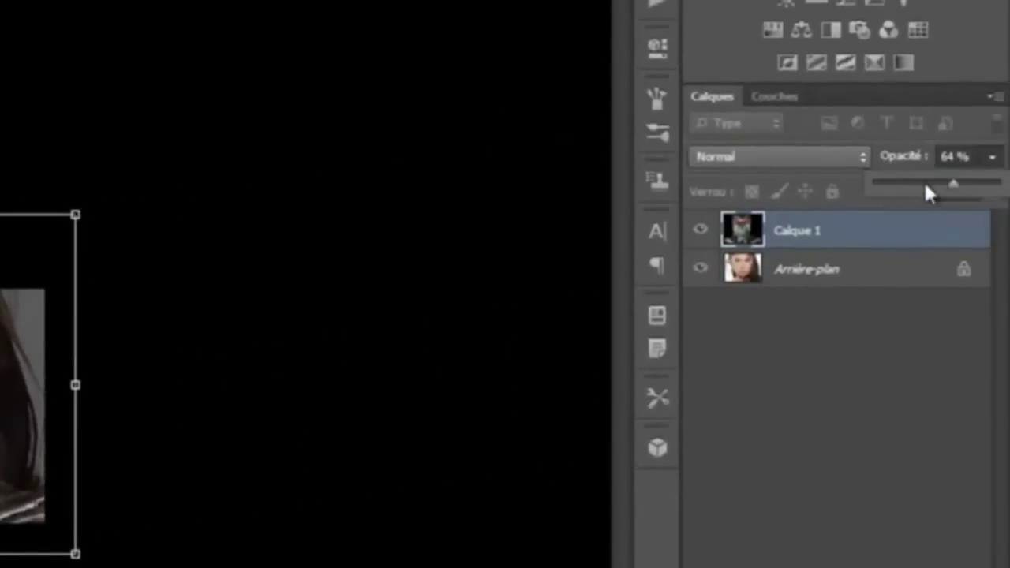
left_click(923, 180)
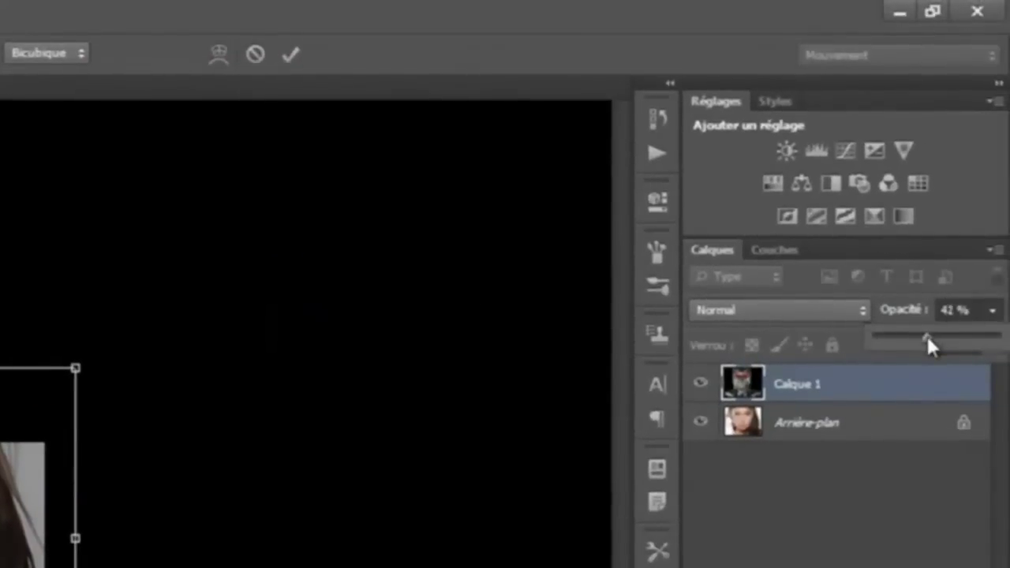
left_click_drag(926, 334, 998, 336)
Commit the skull resize, add a layer mask filled black, and select the Brush tool.
left_click(915, 517)
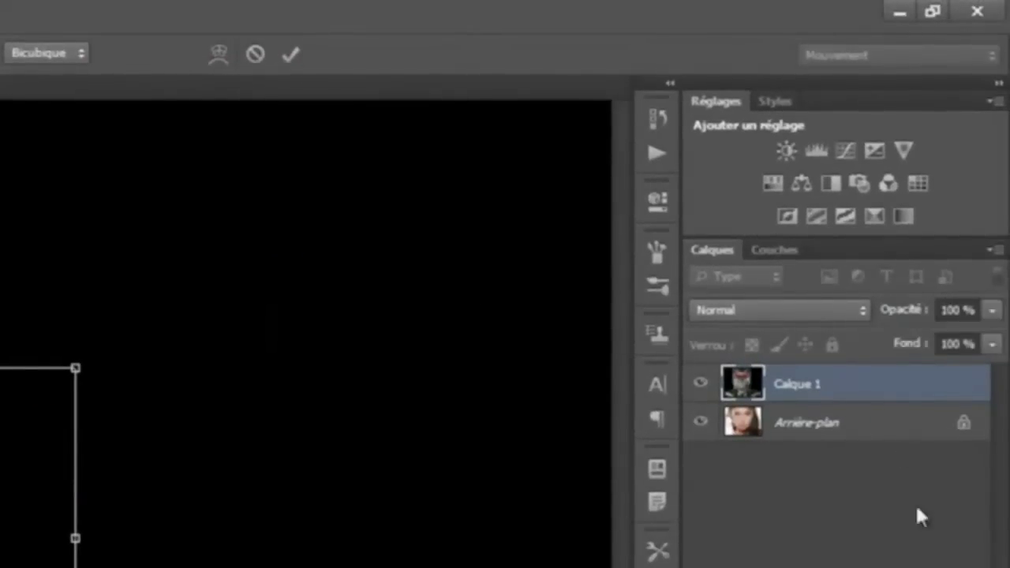
left_click(290, 52)
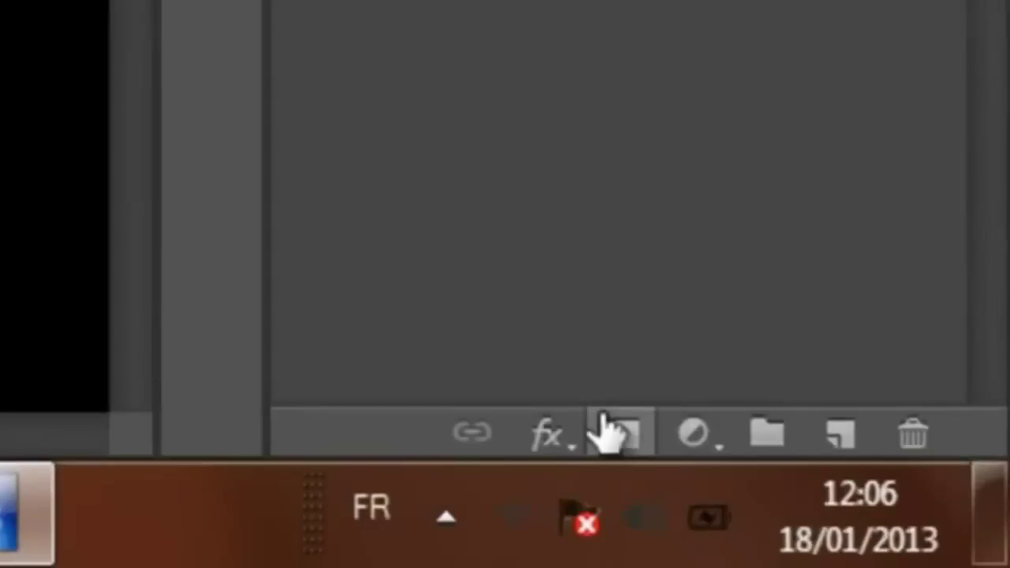
left_click(614, 430)
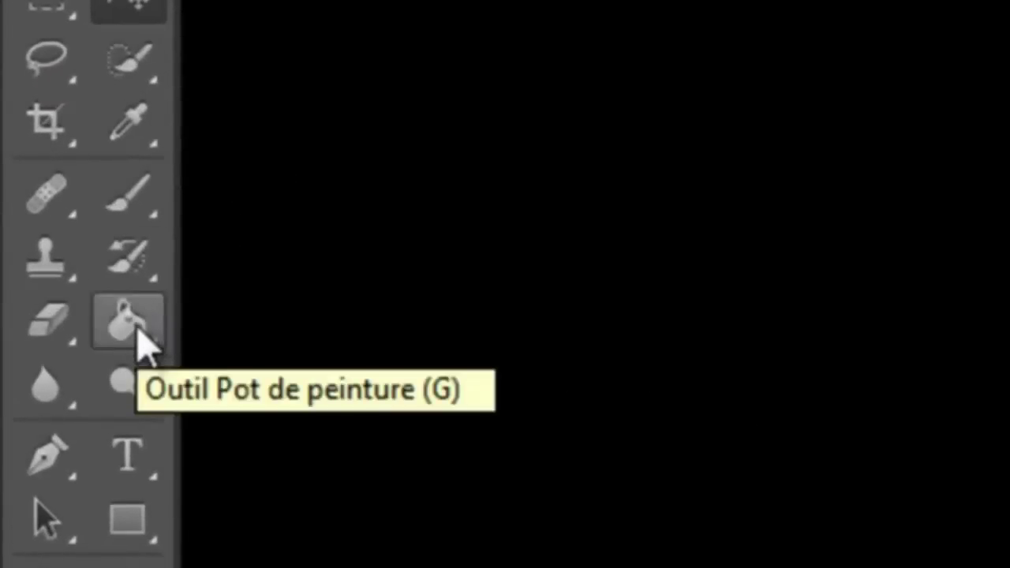
left_click(142, 343)
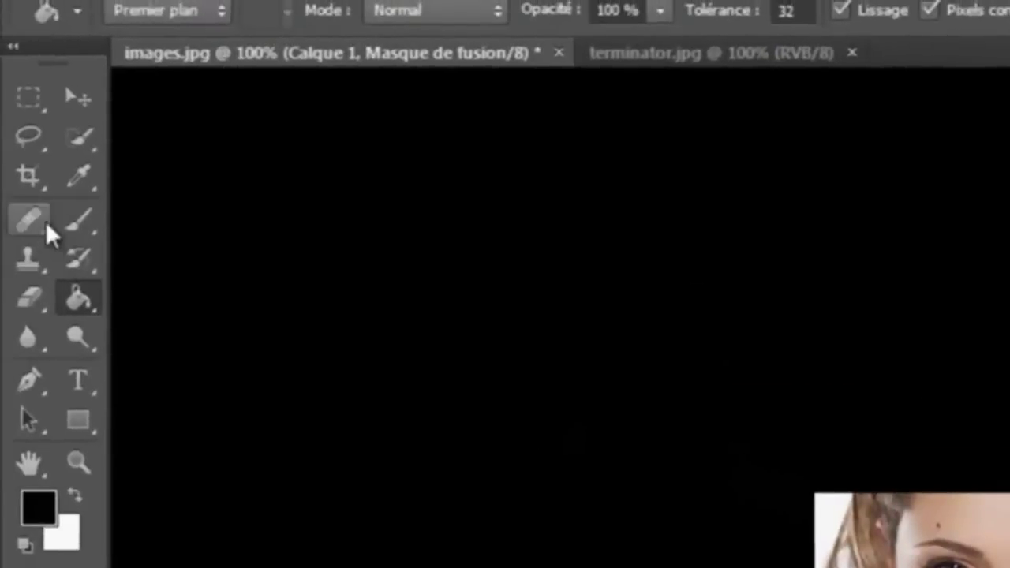
left_click(89, 229)
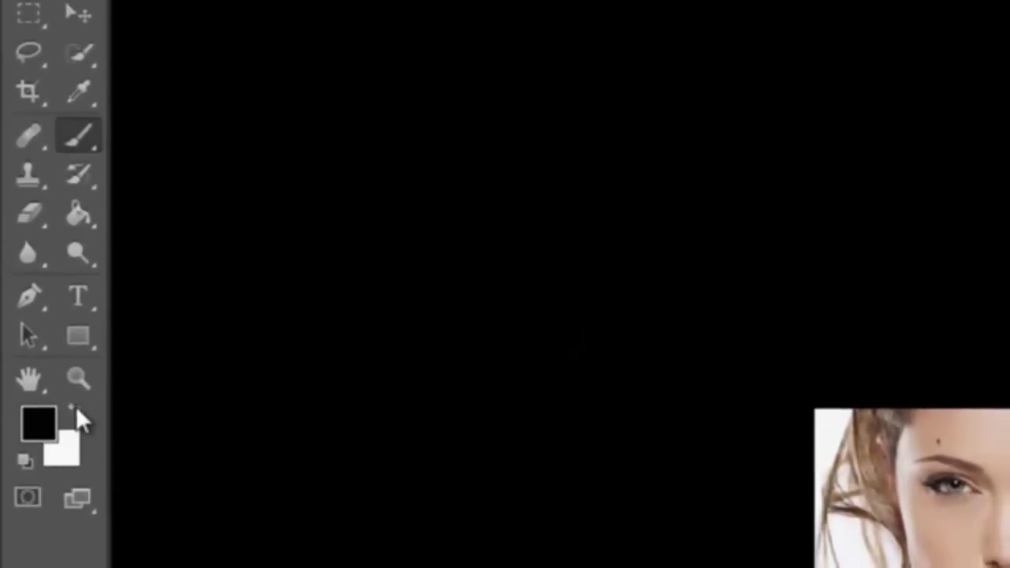
Set white as painting colour and a hard round brush at 37 px.
left_click(75, 410)
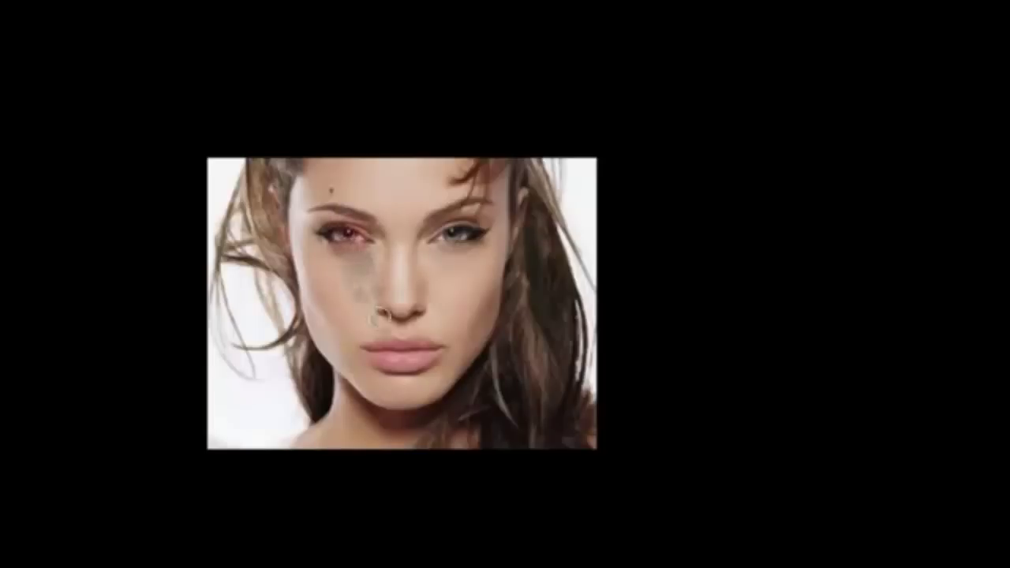
right_click(404, 251)
left_click(512, 457)
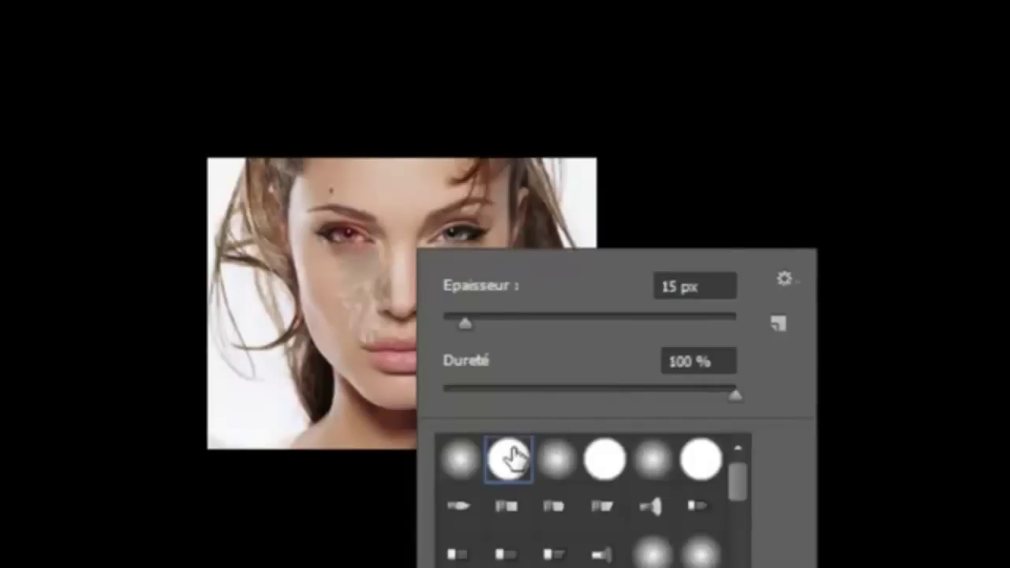
left_click_drag(466, 322, 604, 323)
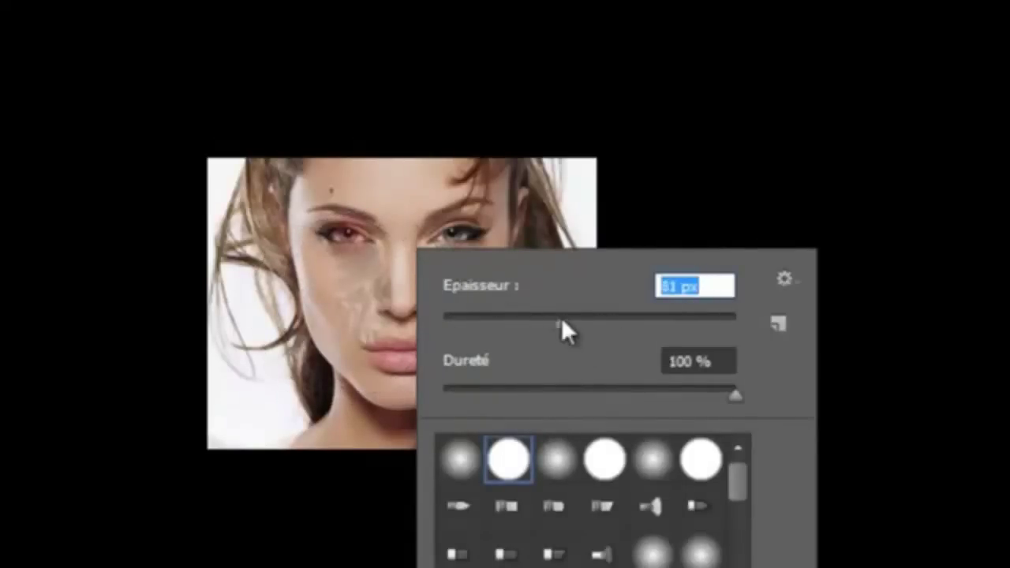
left_click(509, 318)
key("Return")
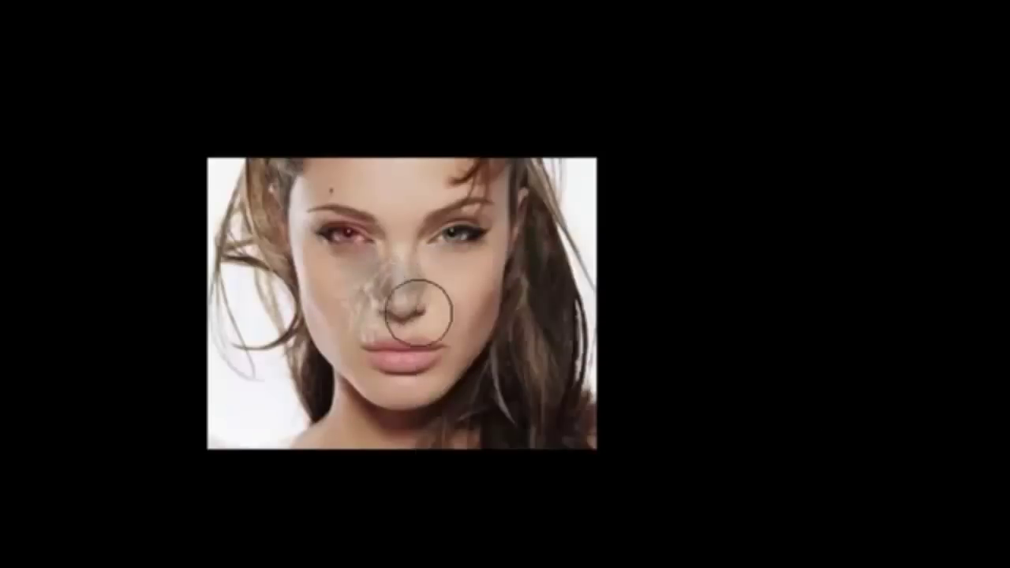
right_click(340, 258)
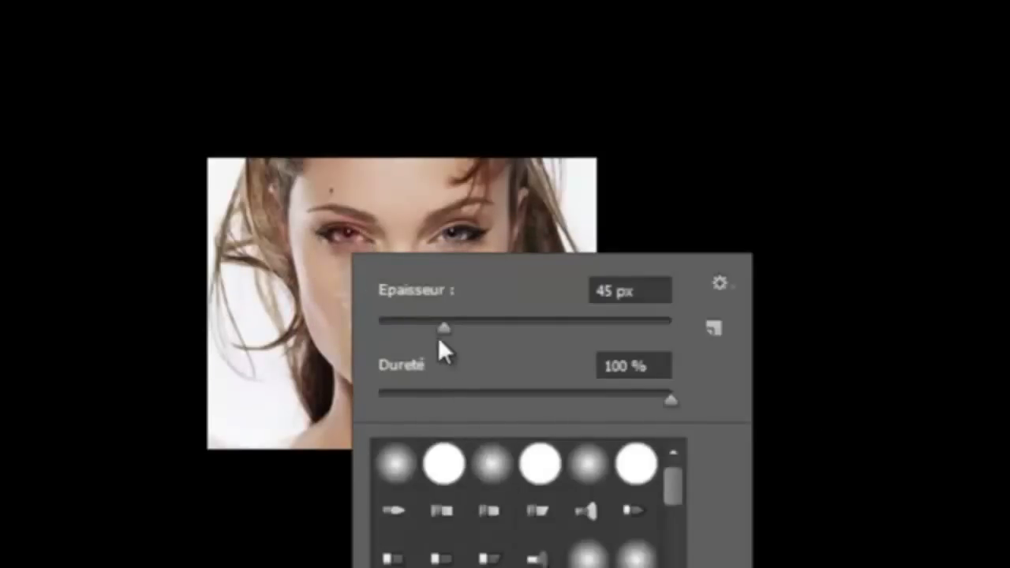
left_click_drag(439, 339, 432, 336)
Paint the mask to reveal skull over cheek, nose, right eye, mouth, forehead and jaw.
key("Return")
mouse_move(327, 320)
left_mouse_down()
mouse_move(327, 275)
mouse_move(347, 254)
mouse_move(339, 181)
mouse_move(345, 255)
mouse_move(368, 166)
mouse_move(372, 192)
mouse_move(339, 233)
mouse_move(334, 268)
mouse_move(333, 248)
mouse_move(355, 240)
mouse_move(345, 230)
left_mouse_up()
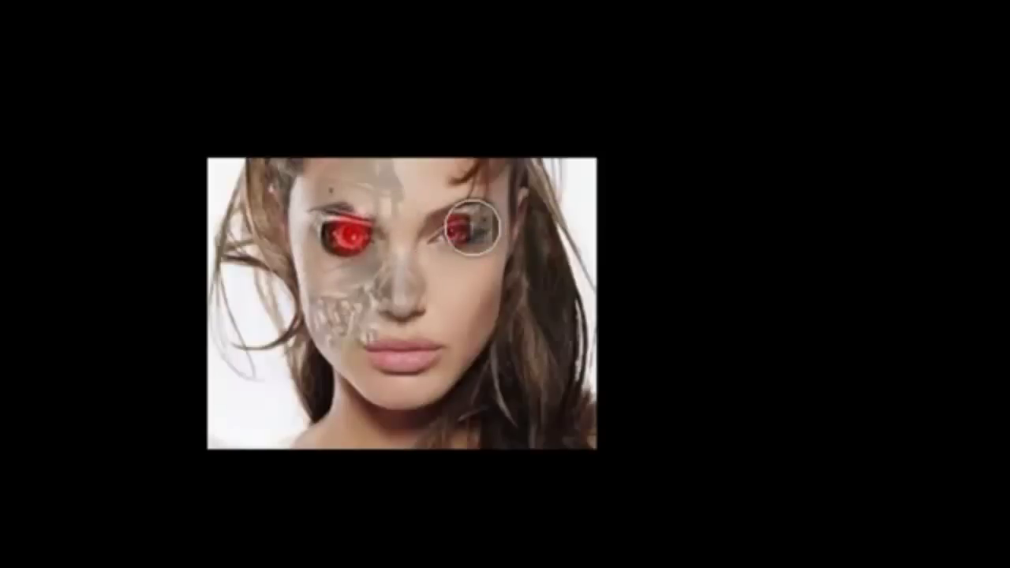
mouse_move(472, 227)
left_mouse_down()
mouse_move(454, 225)
mouse_move(451, 250)
mouse_move(486, 255)
mouse_move(457, 337)
mouse_move(394, 378)
mouse_move(459, 397)
left_mouse_up()
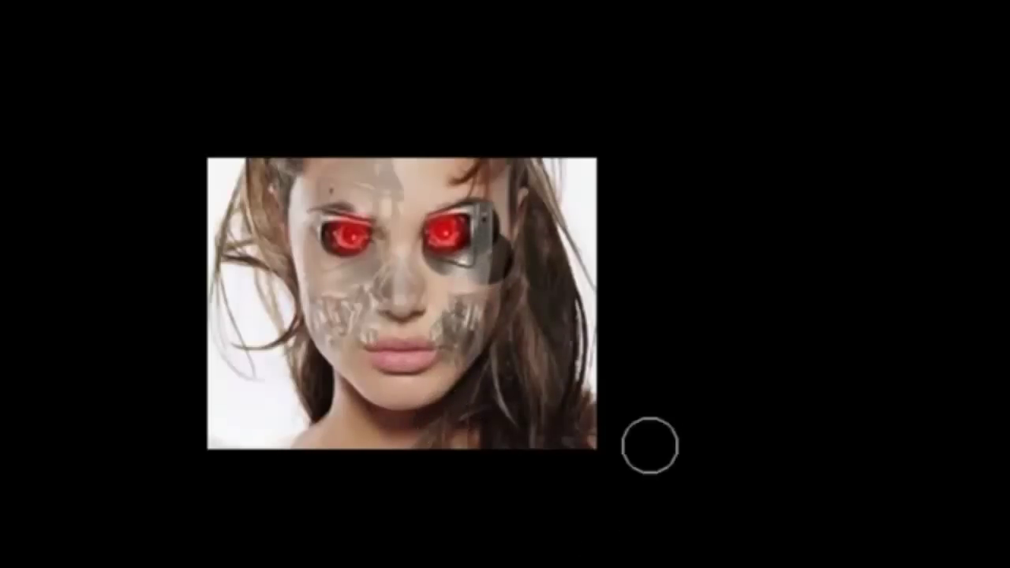
mouse_move(402, 328)
left_mouse_down()
mouse_move(387, 340)
mouse_move(442, 332)
mouse_move(379, 347)
left_mouse_up()
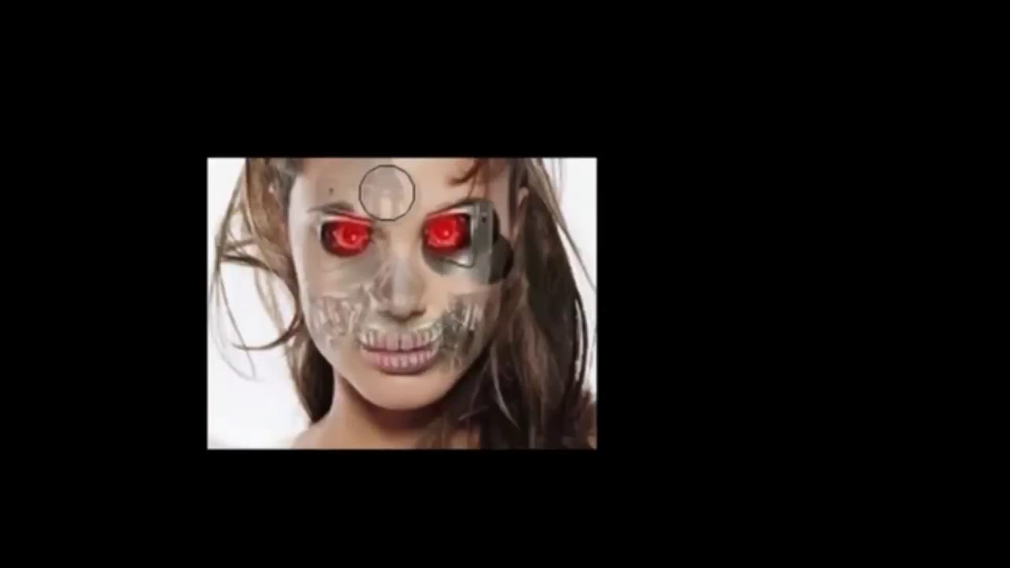
left_click_drag(387, 191, 391, 175)
mouse_move(504, 308)
left_mouse_down()
mouse_move(491, 290)
mouse_move(457, 296)
left_mouse_up()
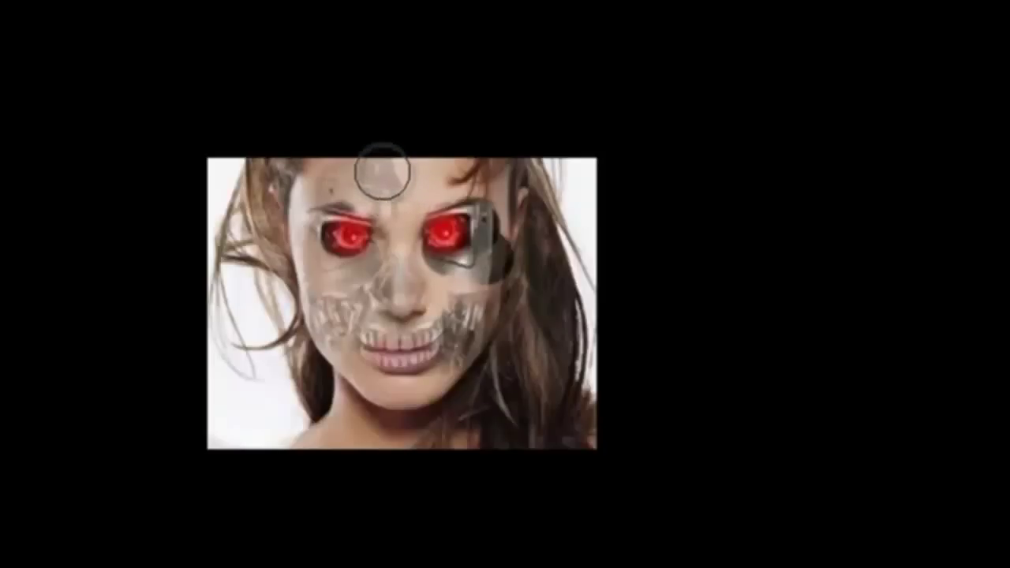
mouse_move(382, 172)
left_mouse_down()
mouse_move(361, 169)
mouse_move(418, 179)
mouse_move(394, 209)
mouse_move(400, 255)
mouse_move(410, 198)
mouse_move(409, 270)
mouse_move(420, 197)
mouse_move(462, 180)
mouse_move(494, 199)
mouse_move(437, 303)
mouse_move(363, 179)
mouse_move(324, 237)
mouse_move(369, 348)
mouse_move(478, 327)
left_mouse_up()
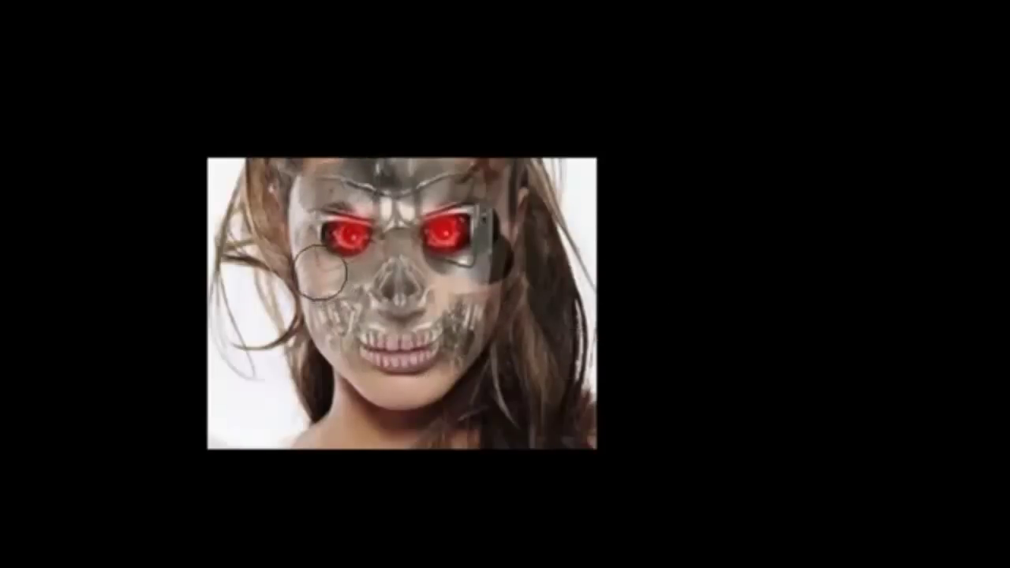
mouse_move(320, 272)
left_mouse_down()
mouse_move(352, 245)
mouse_move(371, 433)
mouse_move(353, 266)
mouse_move(370, 275)
left_mouse_up()
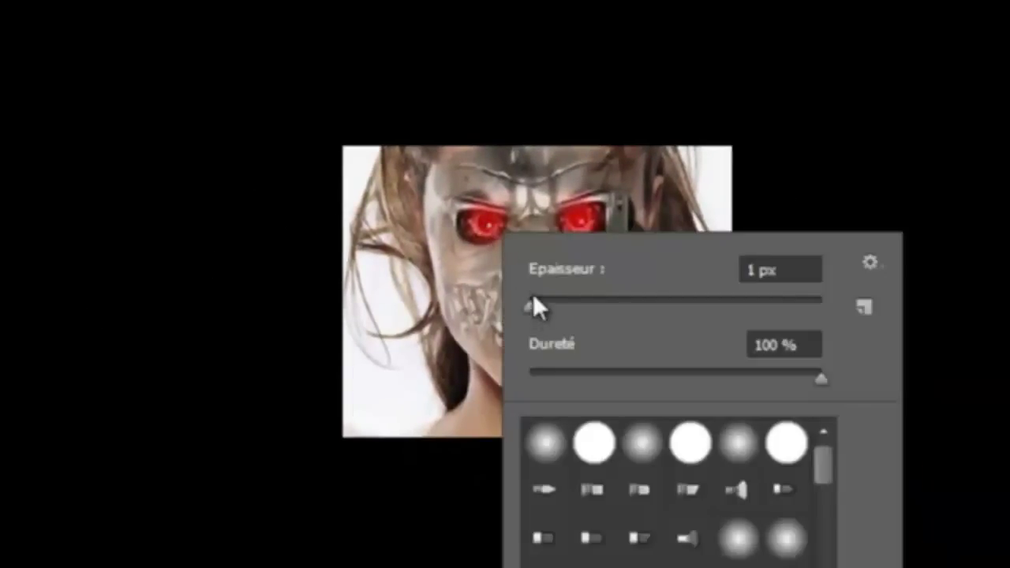
Enlarge the brush to 42 px and paint the skull hidden again.
left_click_drag(533, 297, 591, 298)
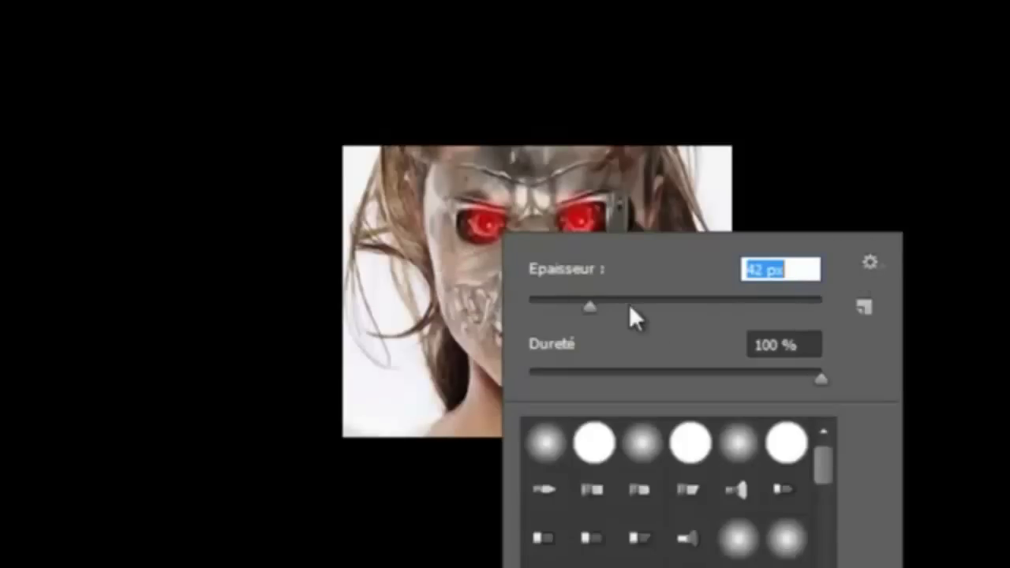
key("Return")
mouse_move(484, 305)
left_mouse_down()
mouse_move(535, 271)
mouse_move(545, 331)
mouse_move(570, 277)
mouse_move(541, 221)
mouse_move(608, 246)
mouse_move(624, 306)
mouse_move(569, 174)
mouse_move(468, 162)
mouse_move(466, 236)
mouse_move(455, 244)
left_mouse_up()
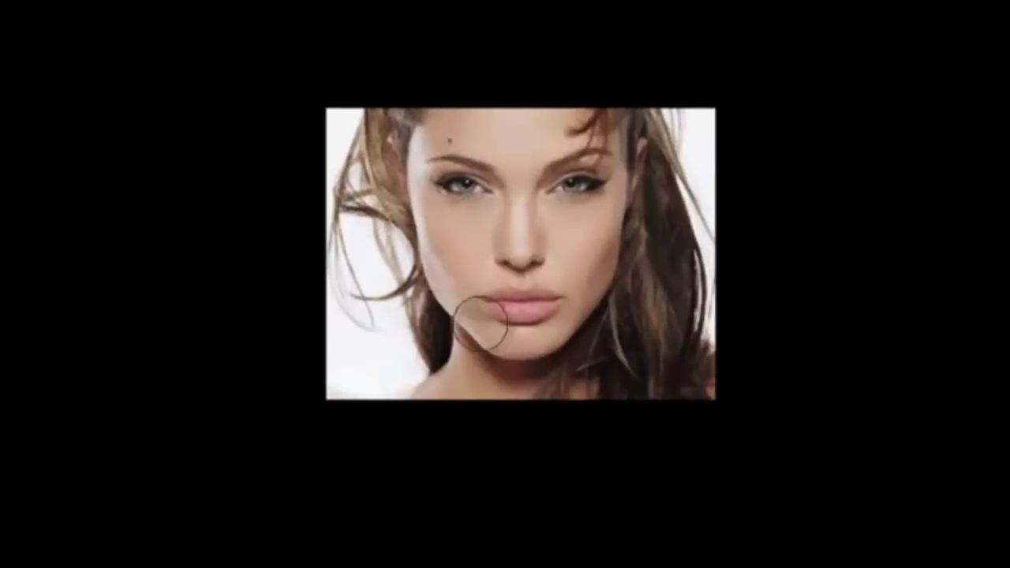
With a 34 px brush, reveal the red robot eye over her left eye.
right_click(468, 177)
left_click_drag(548, 231, 550, 242)
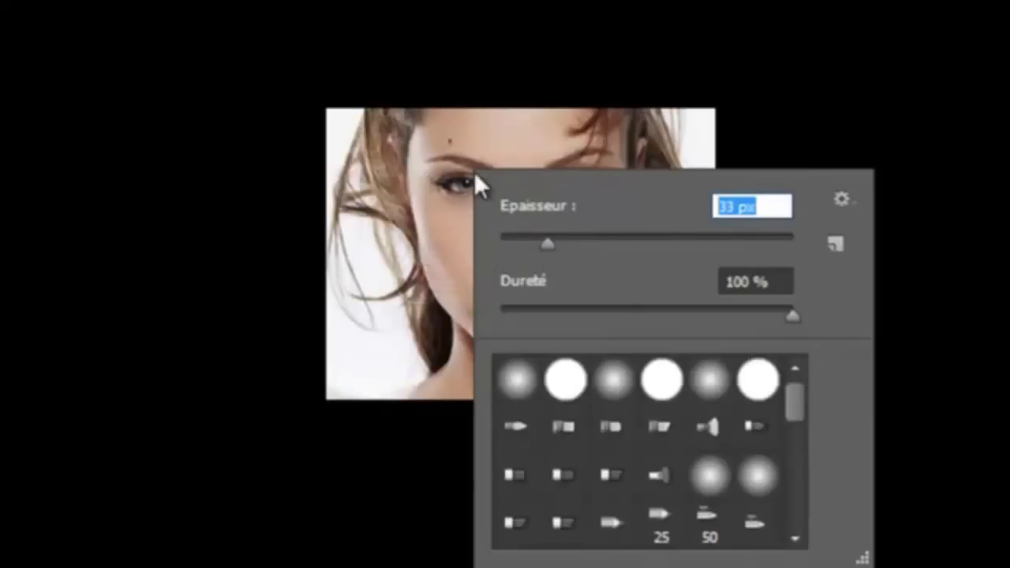
key("Return")
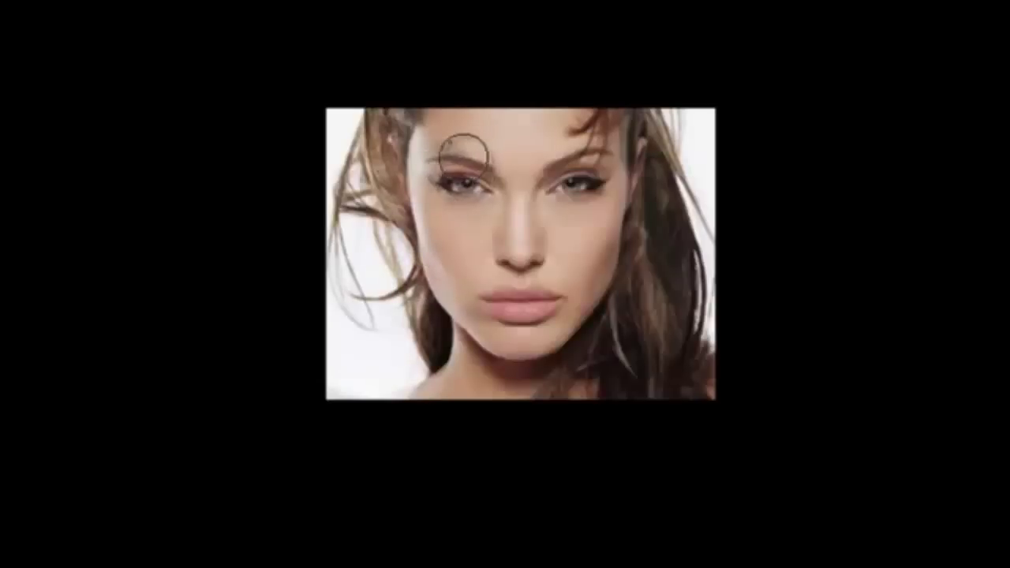
mouse_move(464, 154)
left_mouse_down()
mouse_move(462, 214)
mouse_move(462, 124)
mouse_move(433, 131)
mouse_move(458, 289)
mouse_move(490, 320)
mouse_move(518, 327)
mouse_move(489, 303)
mouse_move(466, 245)
mouse_move(482, 253)
mouse_move(485, 284)
mouse_move(480, 90)
mouse_move(499, 134)
mouse_move(469, 105)
mouse_move(486, 285)
mouse_move(518, 239)
mouse_move(549, 310)
mouse_move(525, 347)
mouse_move(493, 339)
mouse_move(525, 351)
mouse_move(451, 395)
mouse_move(478, 357)
mouse_move(468, 339)
mouse_move(534, 378)
mouse_move(516, 383)
mouse_move(591, 403)
left_mouse_up()
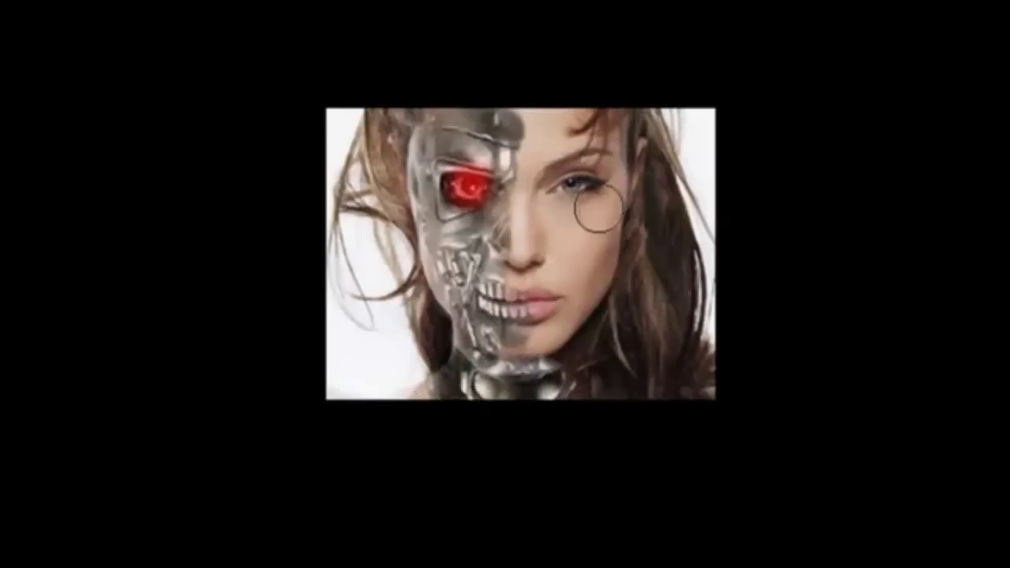
With a 26 px brush, paint the red robot eye over her second eye.
right_click(584, 186)
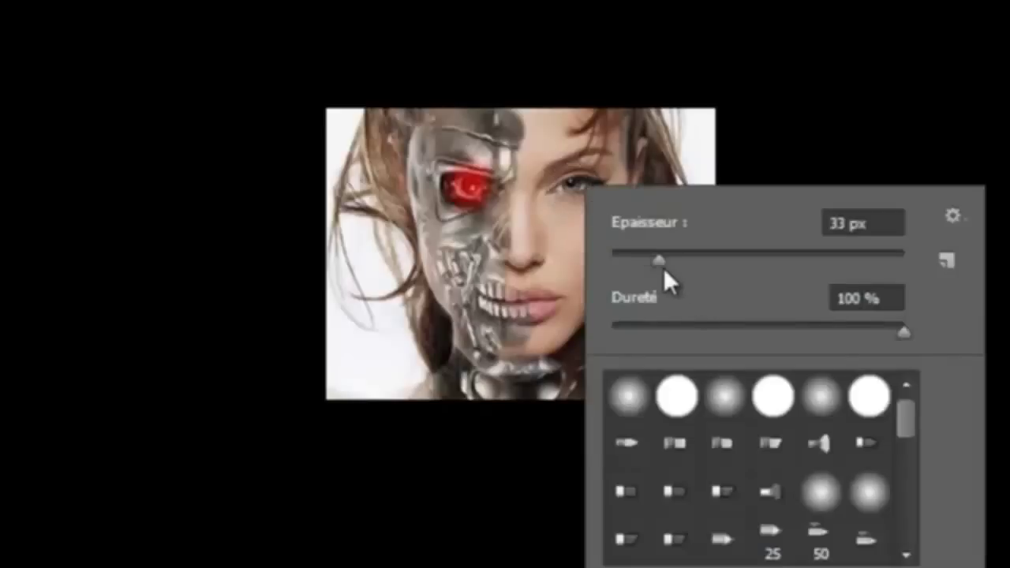
left_click_drag(659, 263, 647, 261)
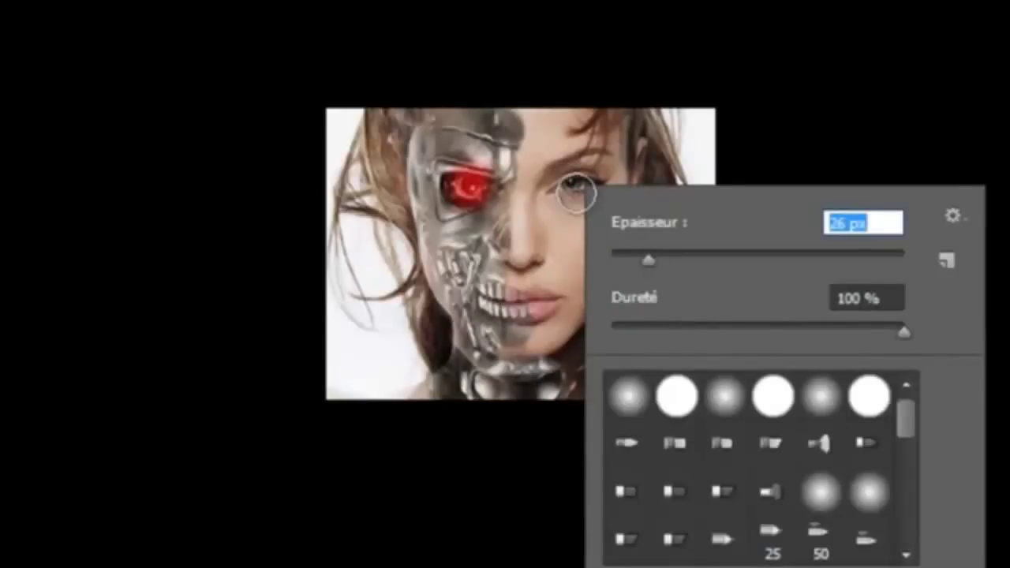
key("Return")
left_click_drag(584, 186, 573, 186)
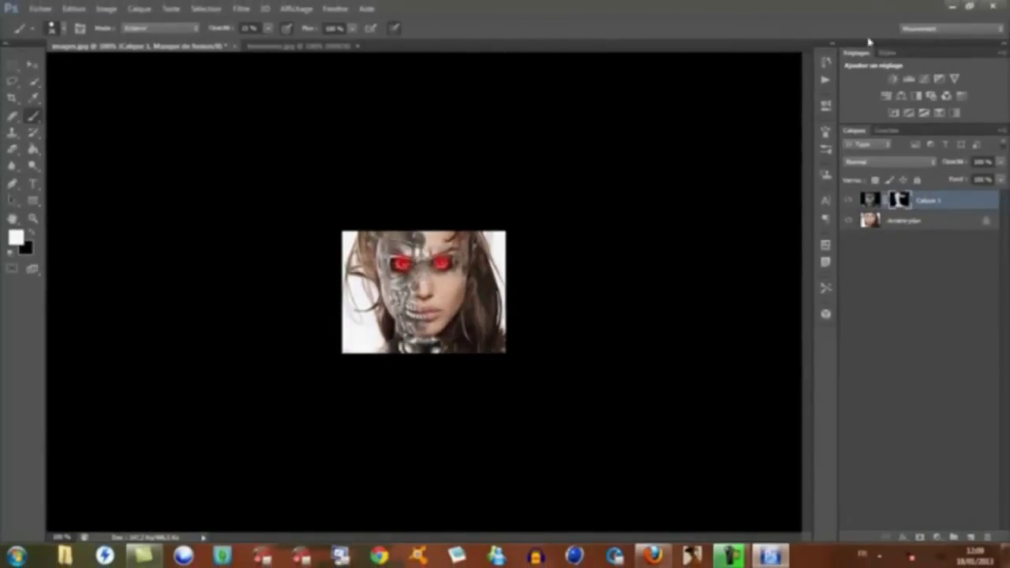
Bring up Photoshop's Fichier menu, ready to save the edited portrait.
left_click(991, 6)
left_click(505, 211)
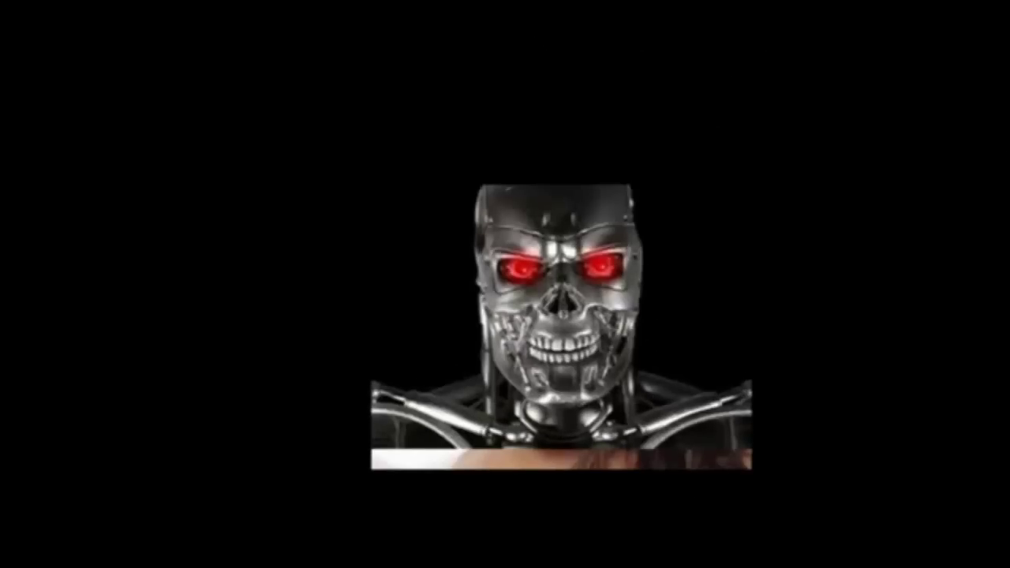
left_click(96, 22)
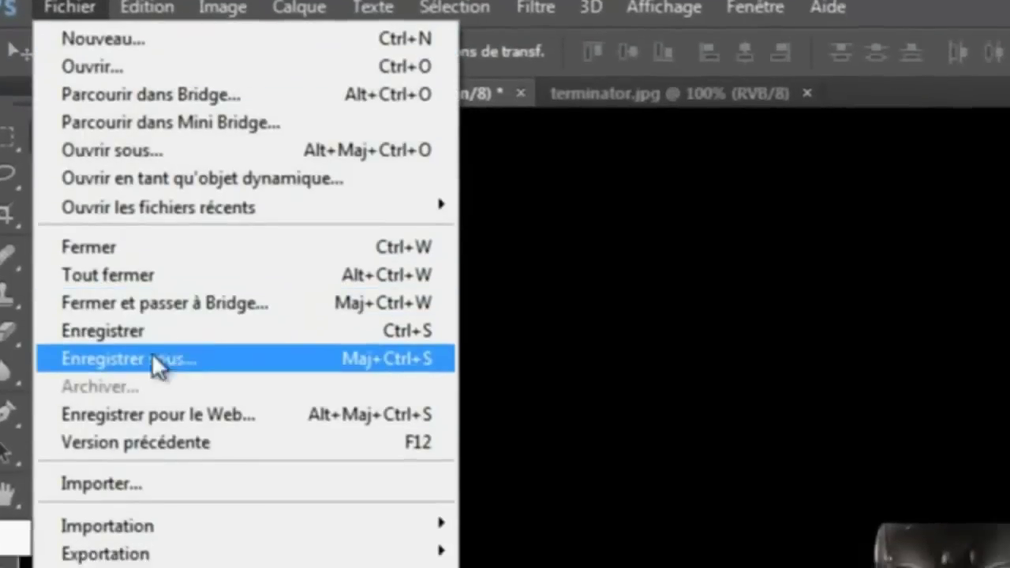
Save the image as JPEG Tuto.jpg at quality 8, then quit without saving images.jpg.
left_click(179, 374)
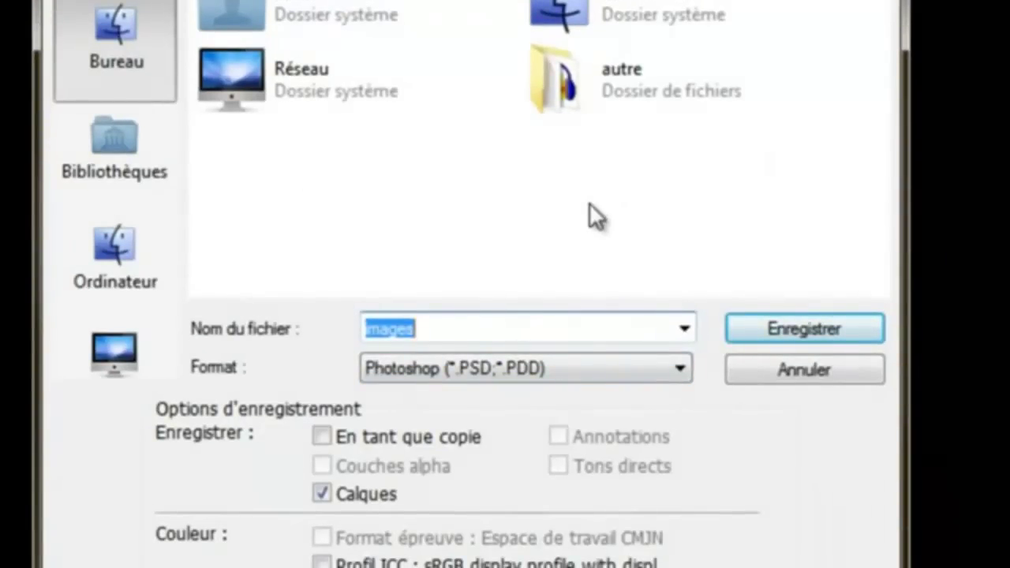
type("Tuto")
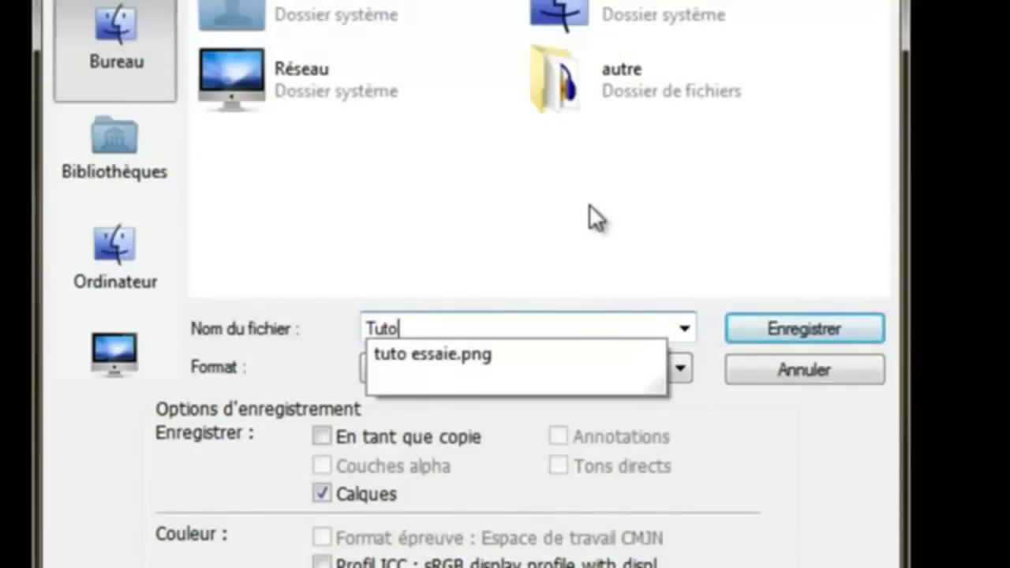
left_click(750, 485)
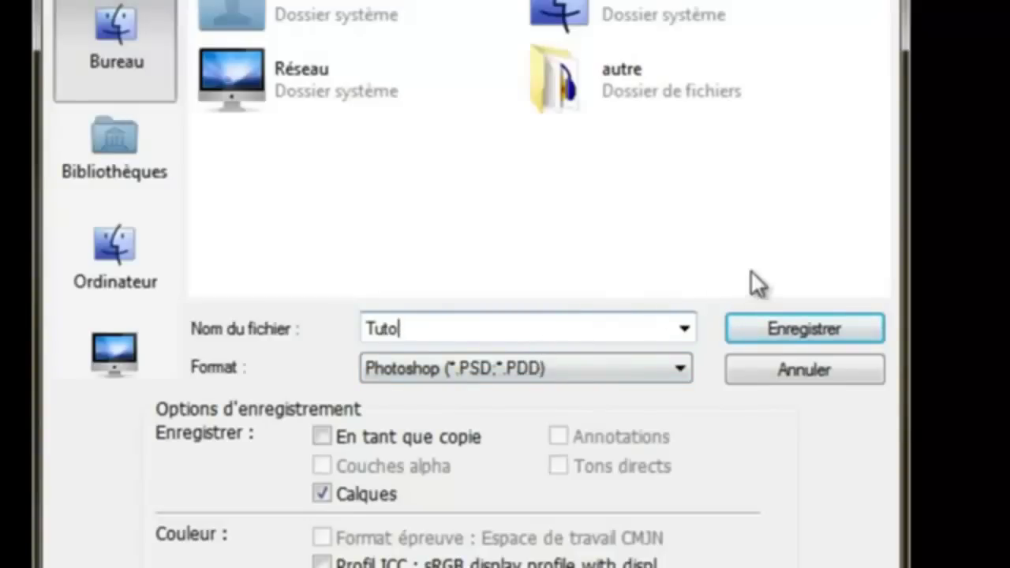
left_click(680, 370)
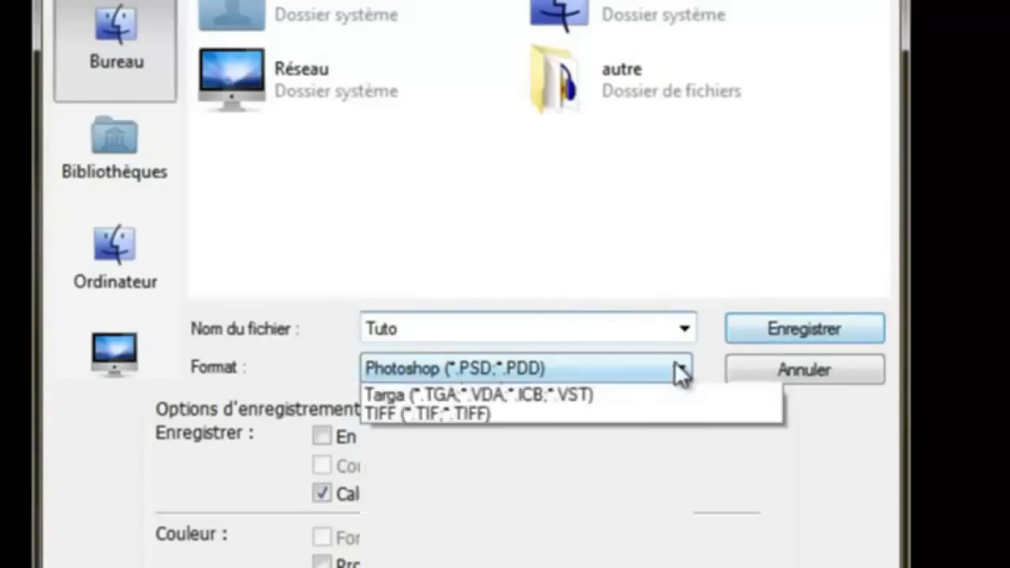
left_click(680, 371)
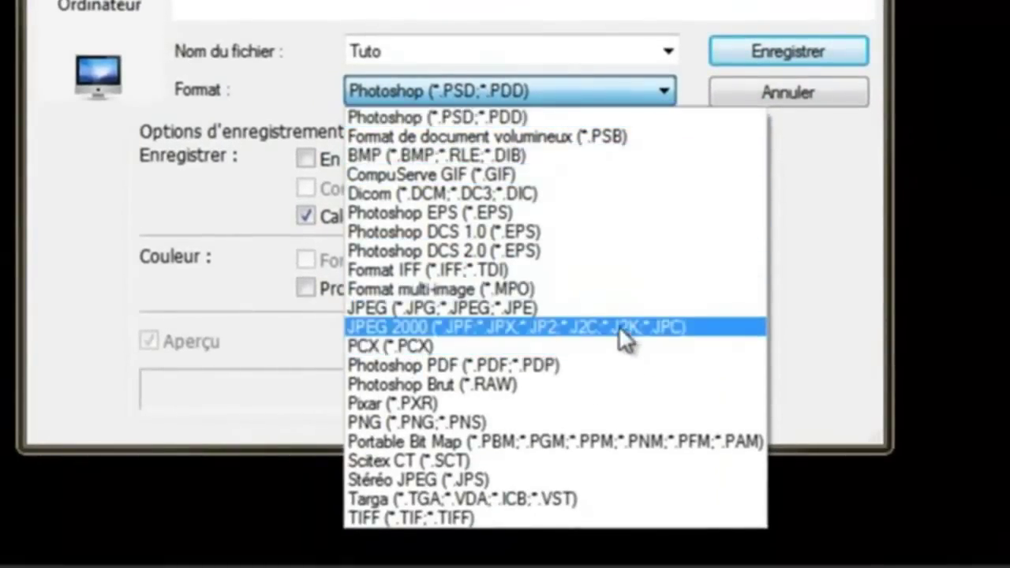
left_click(393, 314)
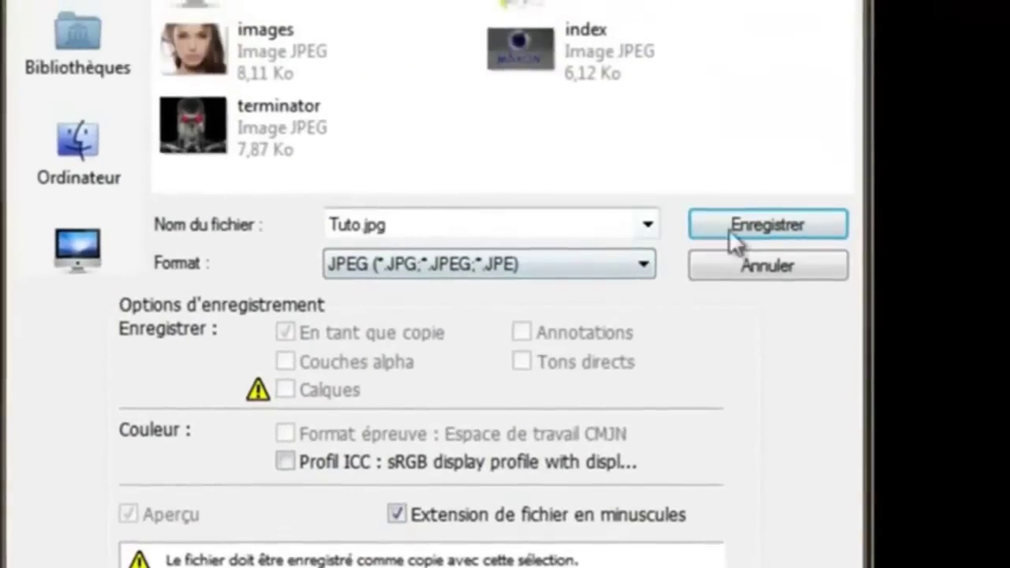
left_click(730, 231)
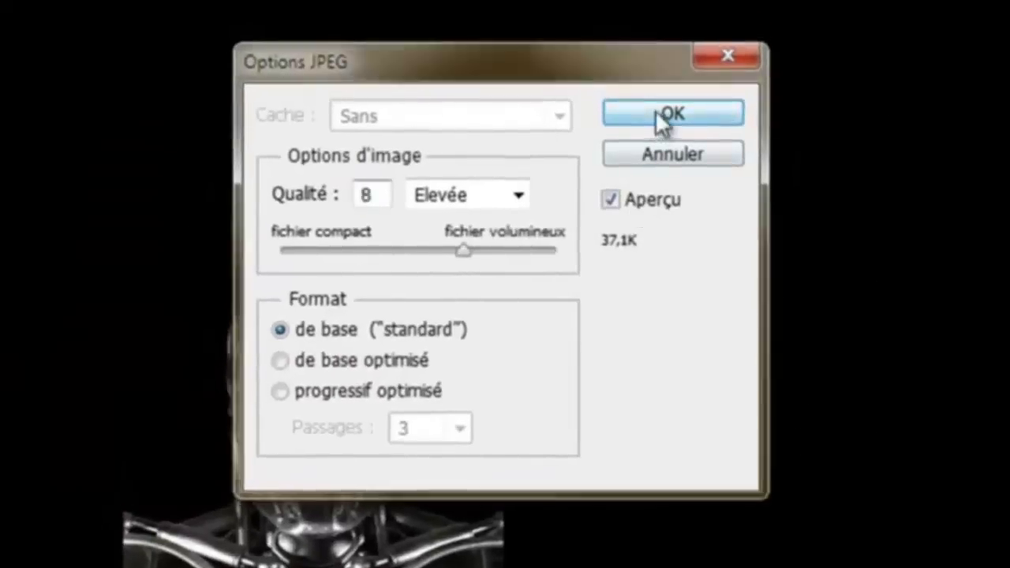
left_click(661, 117)
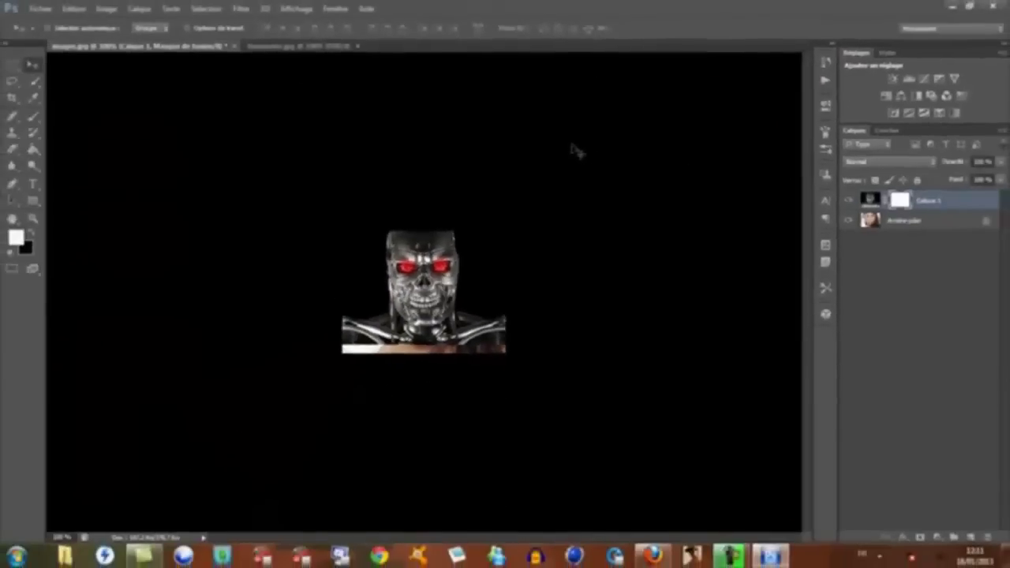
left_click(999, 6)
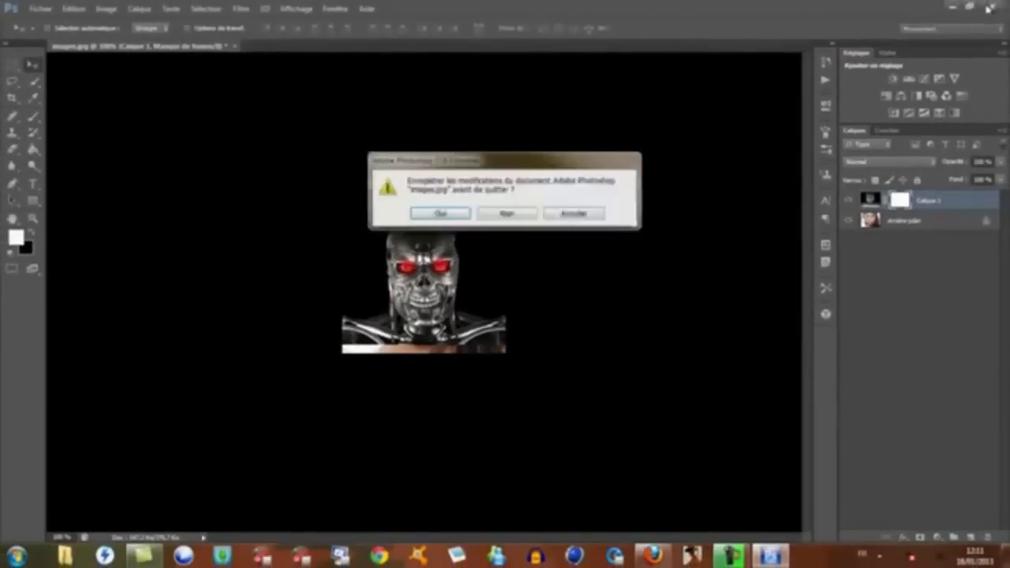
left_click(529, 220)
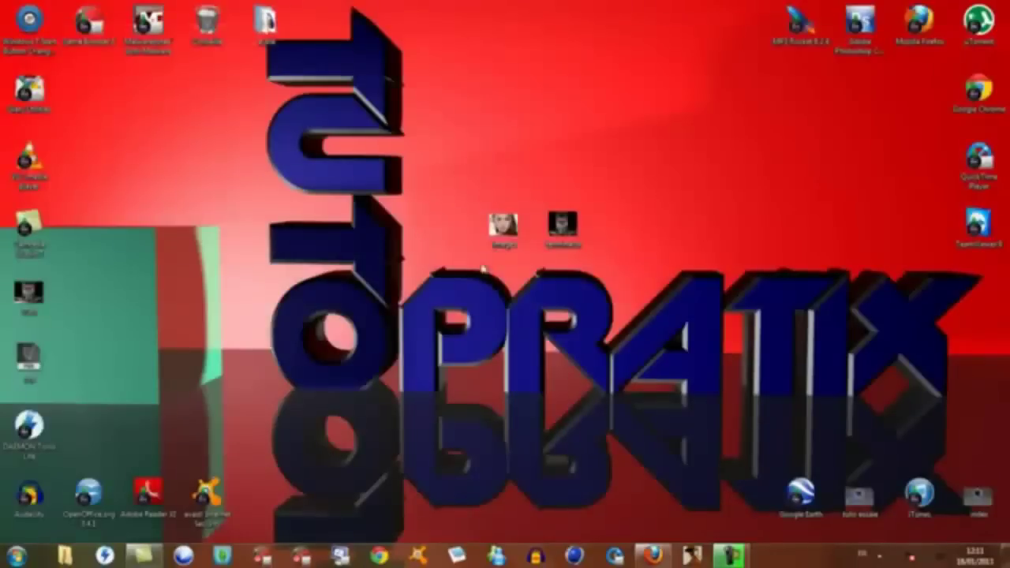
Delete Tuto.jpg from the desktop, confirming with Oui.
left_click_drag(31, 295, 335, 159)
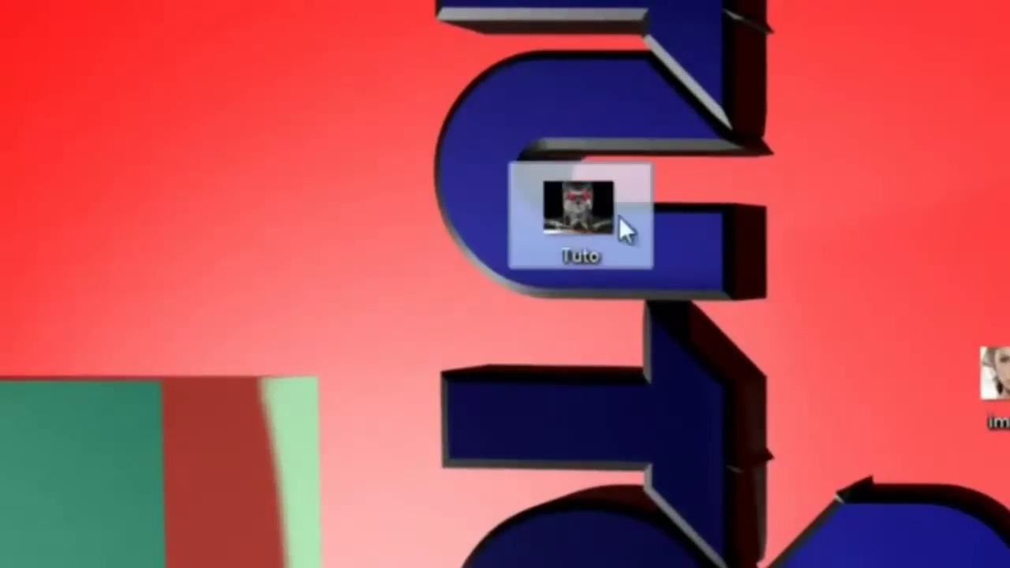
key("super+BackSpace")
right_click(41, 294)
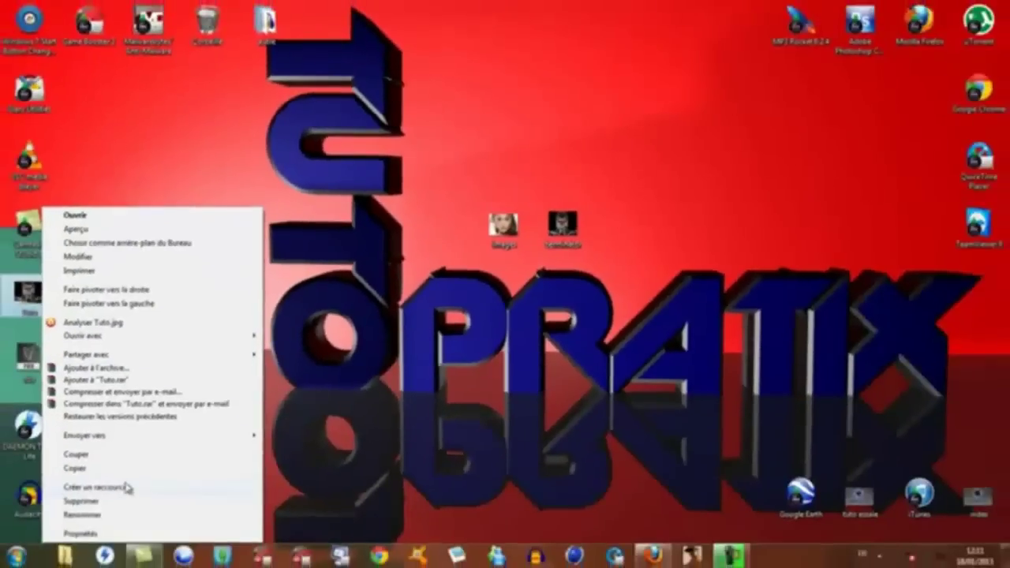
left_click(125, 501)
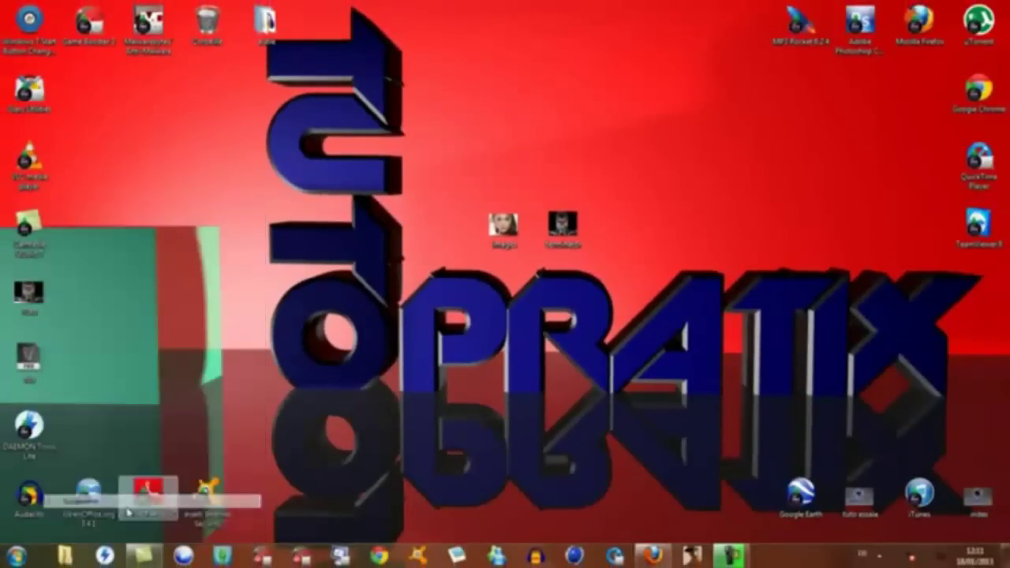
left_click(552, 320)
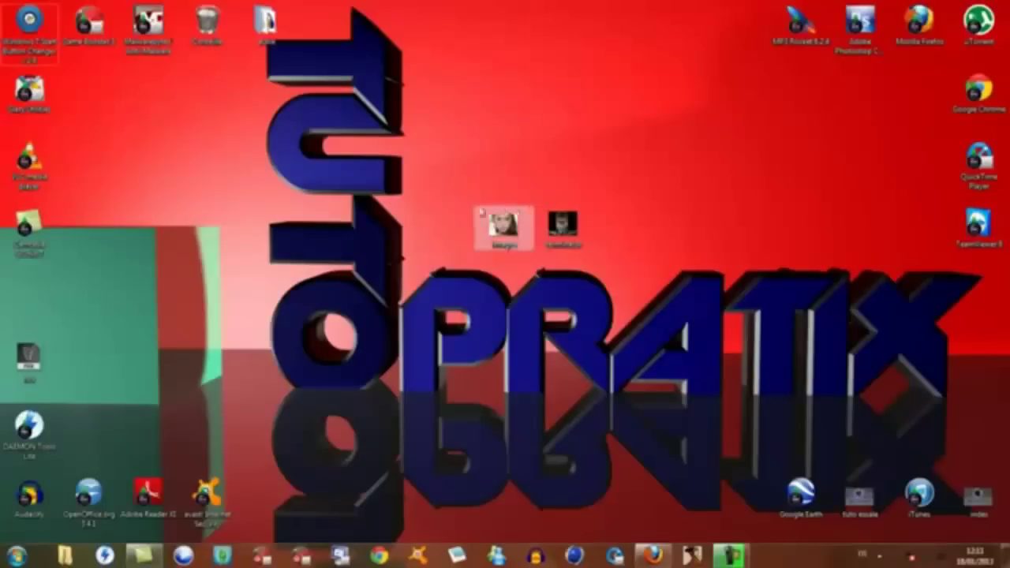
left_click_drag(420, 142, 680, 314)
left_click(678, 312)
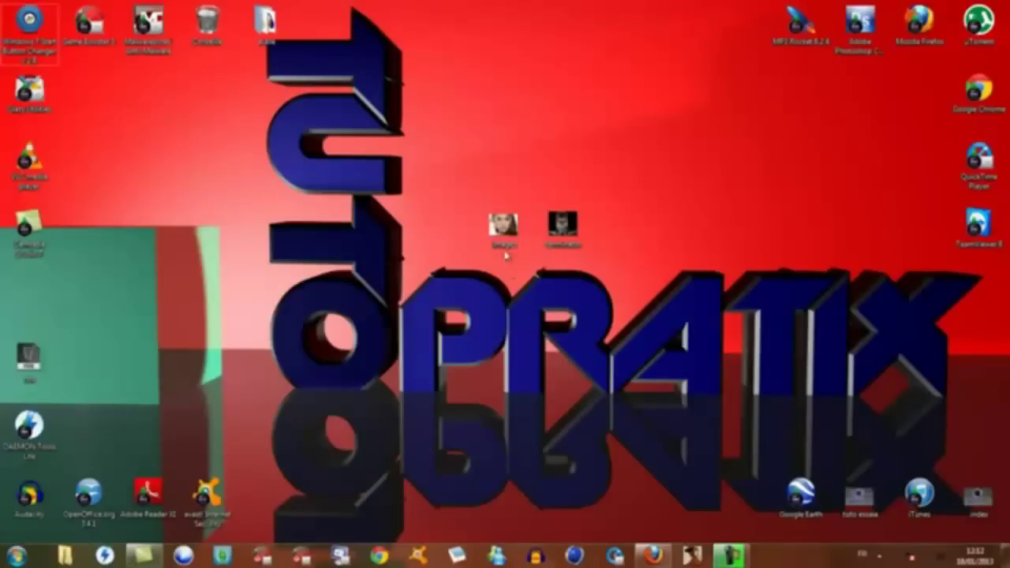
Empty the Corbeille with Vider la Corbeille, confirm with Oui, then box-select some desktop icons.
left_click(223, 31)
right_click(222, 31)
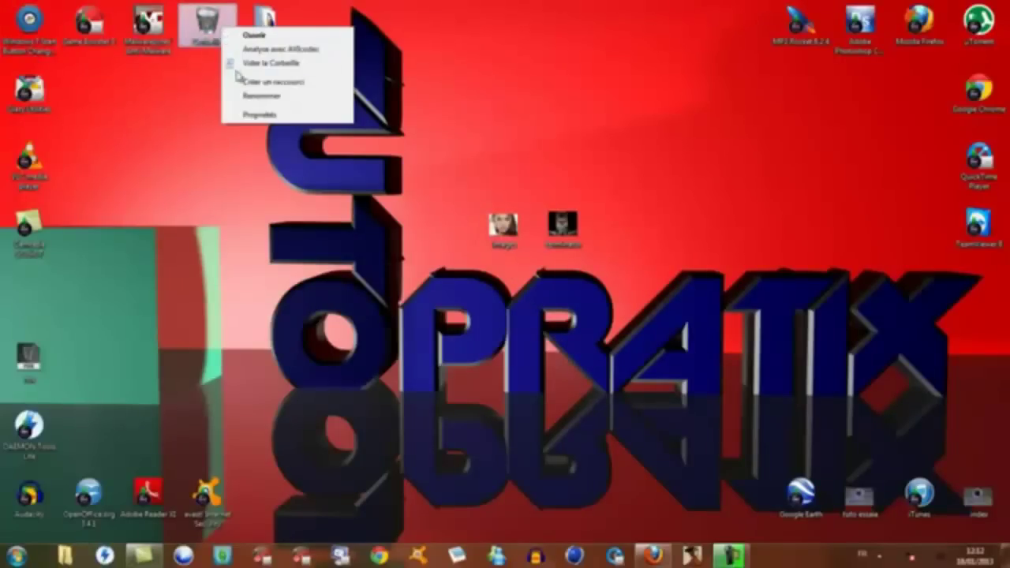
left_click(236, 70)
left_click(562, 294)
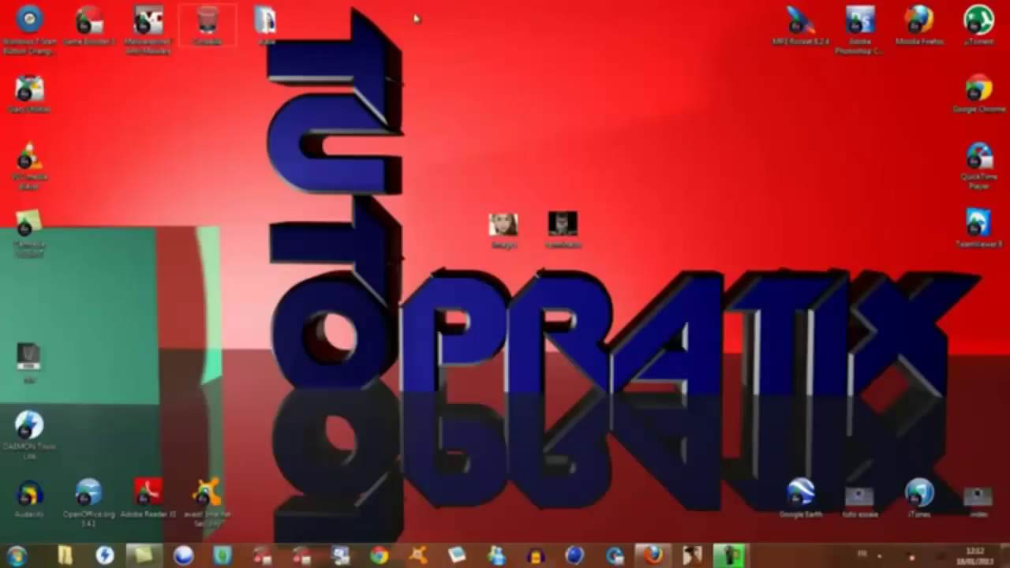
left_click_drag(416, 11, 249, 444)
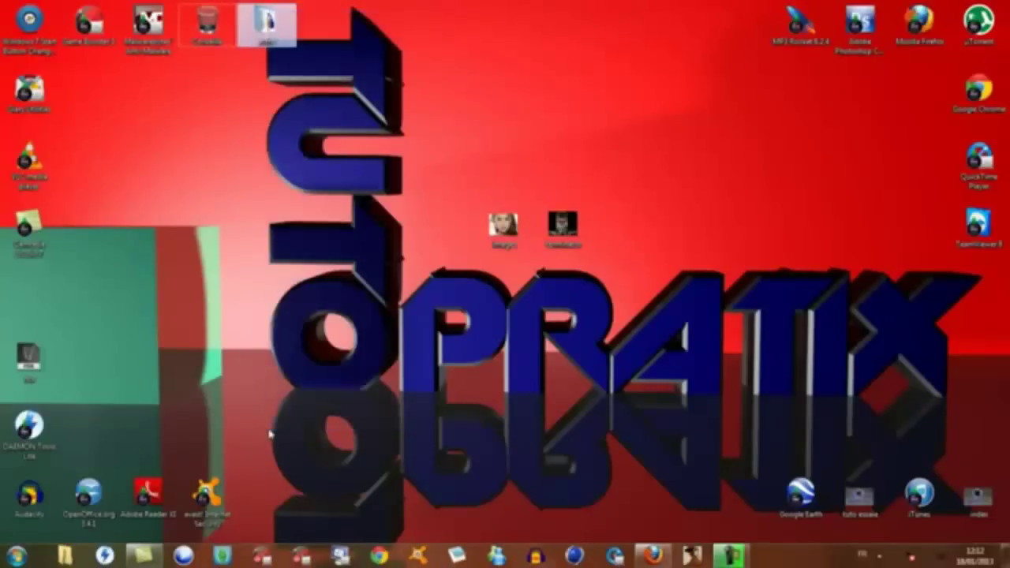
mouse_move(403, 248)
left_mouse_down()
mouse_move(919, 418)
mouse_move(977, 409)
left_mouse_up()
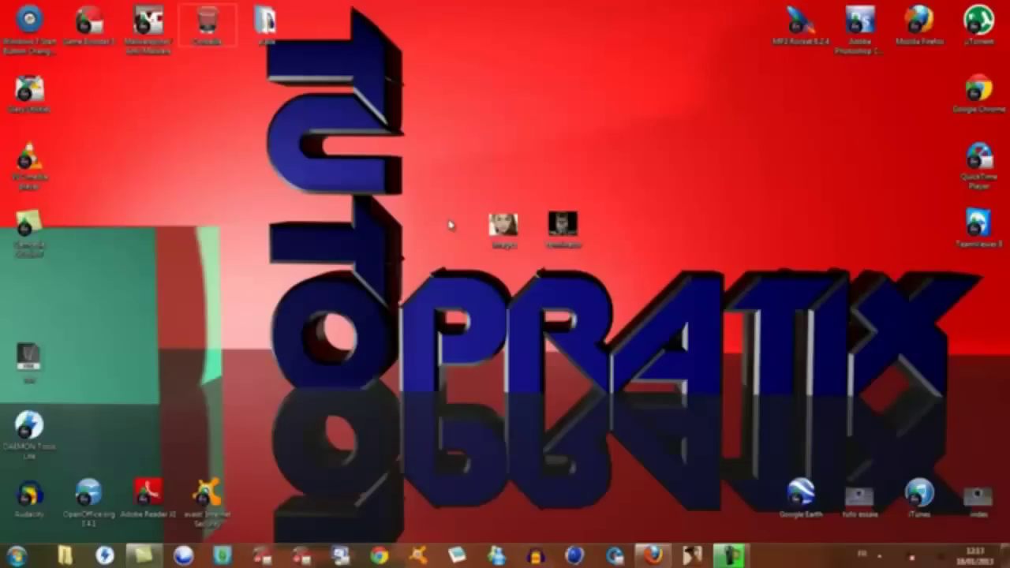
left_click_drag(439, 150, 834, 357)
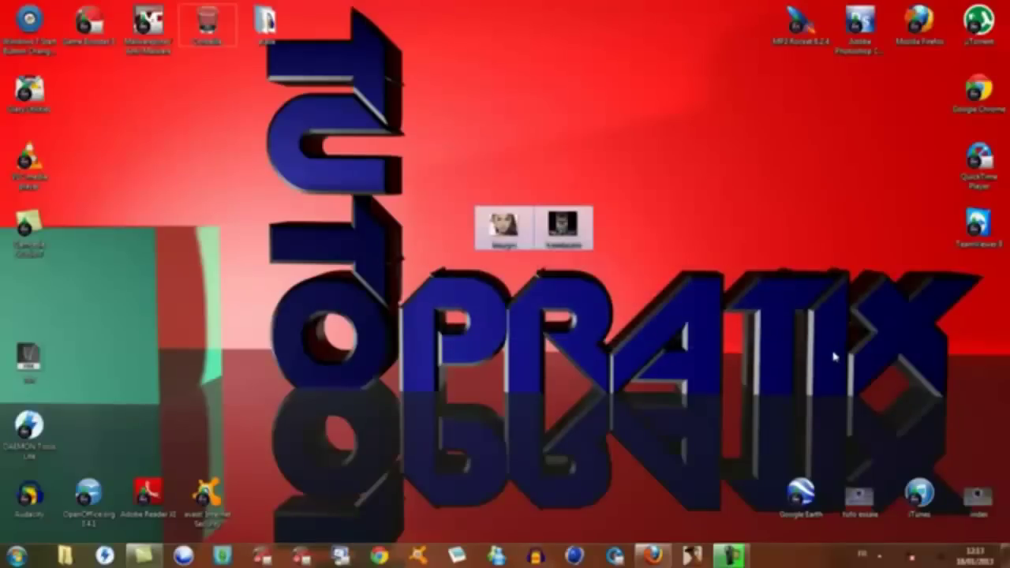